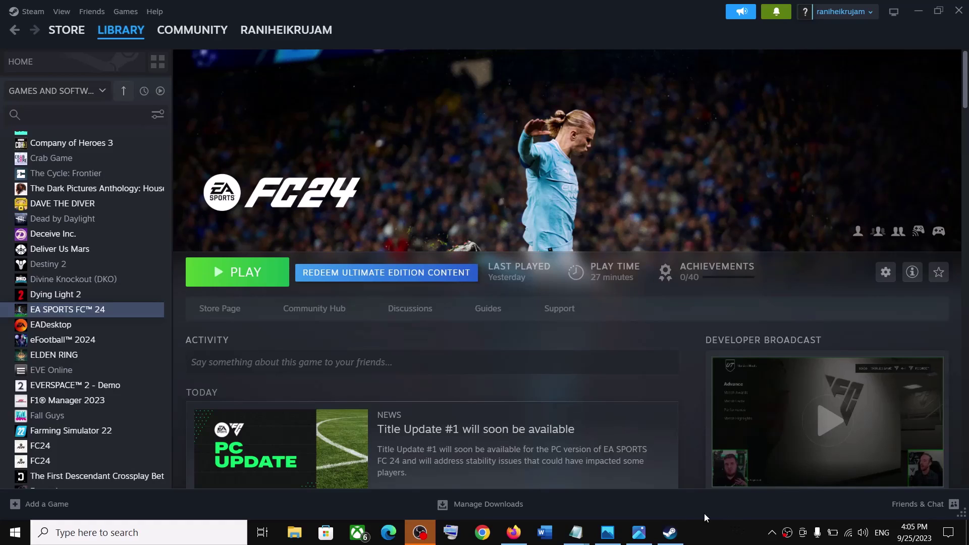
- View the 'You don't have access' error screenshot, then bring up the Word fix guide
{"action": "left_click", "coordinate": [639, 537]}
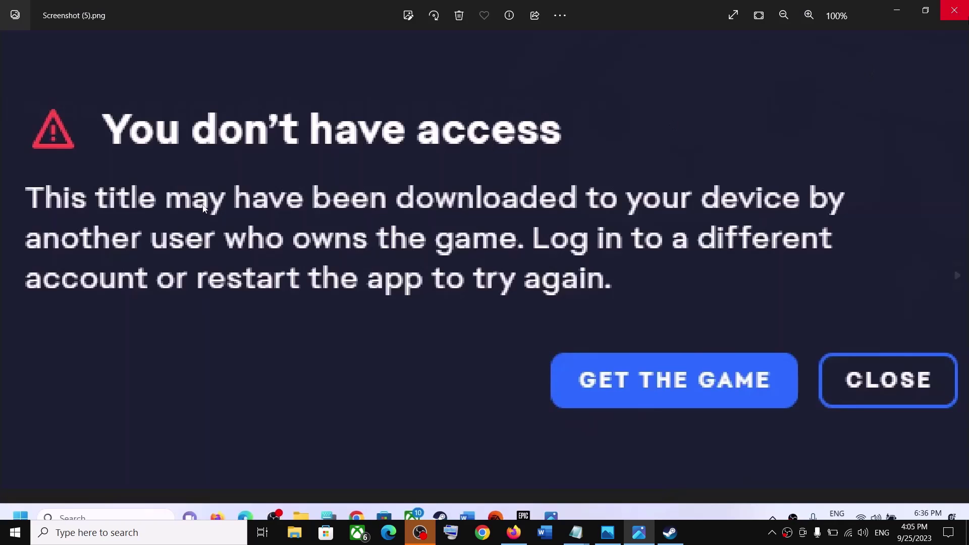
{"action": "left_click", "coordinate": [899, 16]}
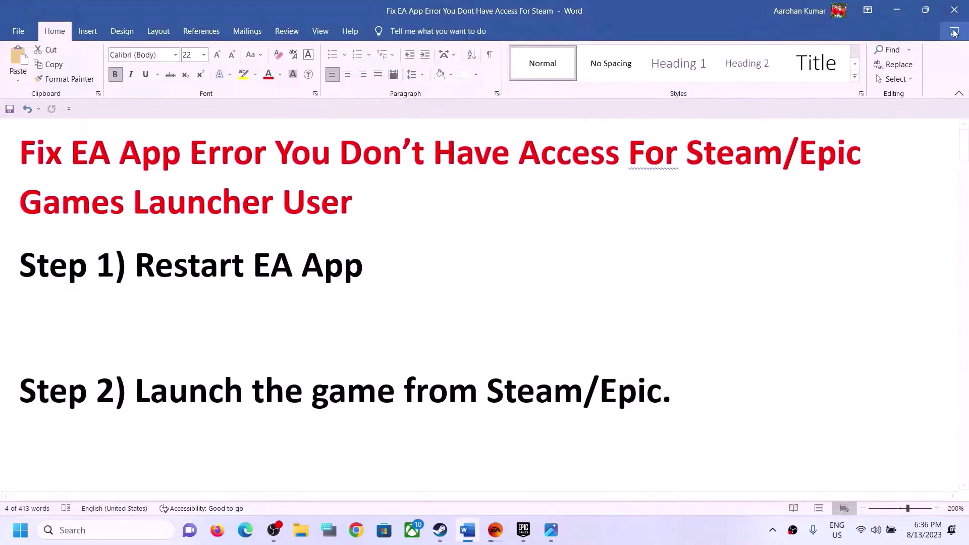
{"action": "left_click", "coordinate": [925, 10]}
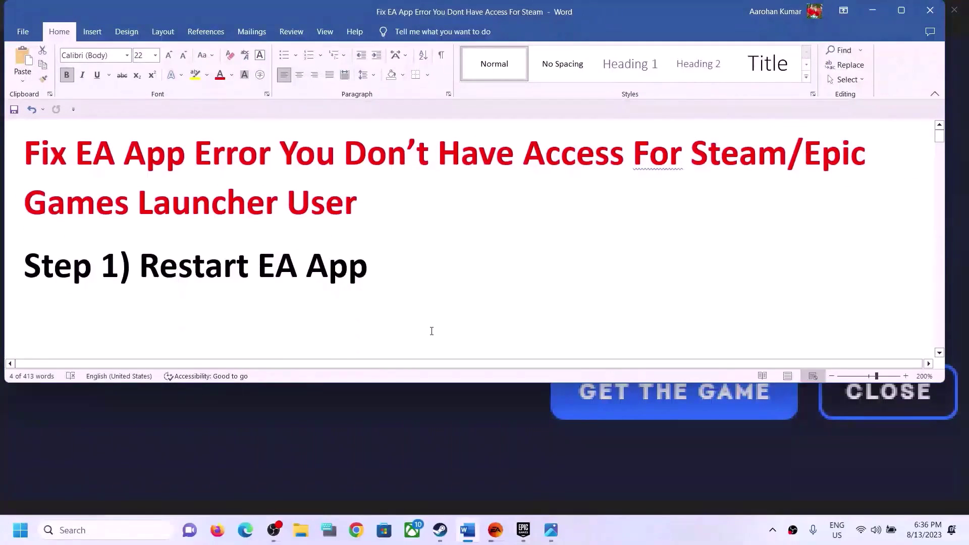
- Bring the EA app's The Sims 4 page forward, then show and dismiss its main menu
{"action": "left_click", "coordinate": [500, 540]}
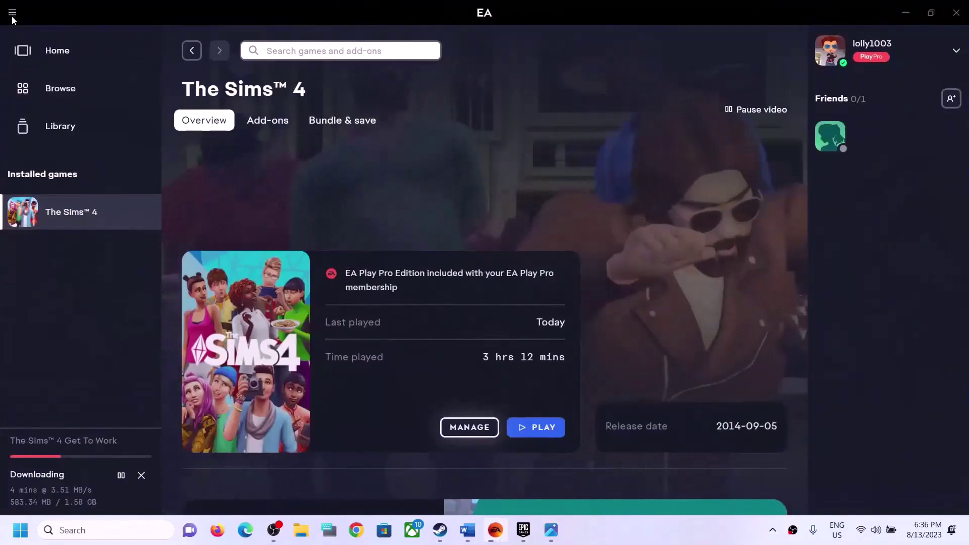
{"action": "left_click", "coordinate": [12, 11]}
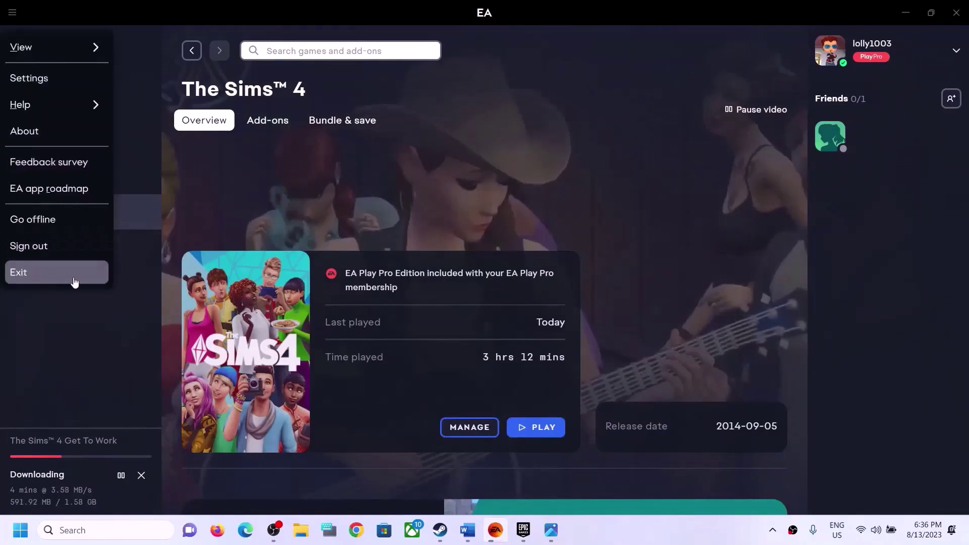
{"action": "left_click", "coordinate": [689, 197]}
- Highlight the guide's Step 2 launch instruction, then return to the EA app
{"action": "left_click", "coordinate": [467, 530]}
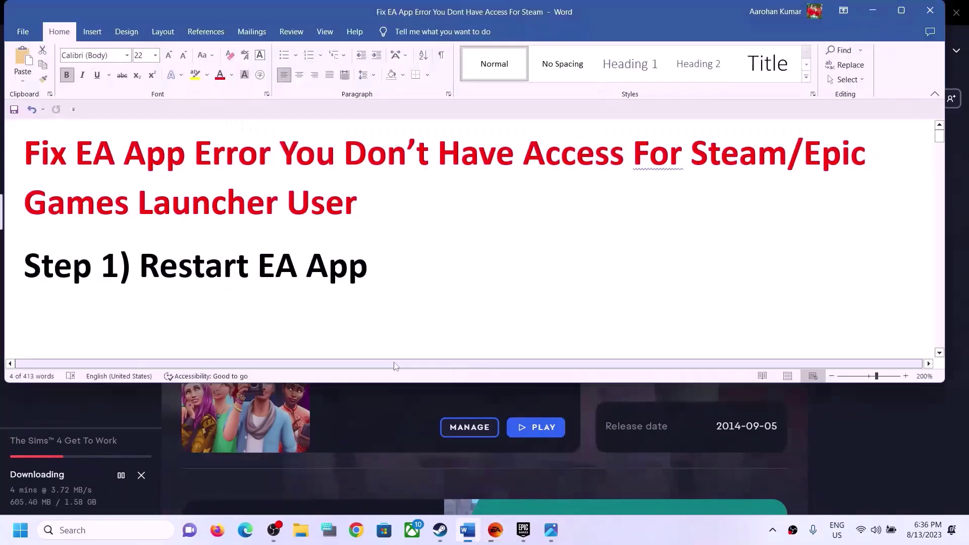
{"action": "scroll", "coordinate": [212, 318], "scroll_direction": "down", "scroll_amount": 3}
{"action": "left_click_drag", "start_coordinate": [587, 269], "coordinate": [654, 271]}
{"action": "left_click", "coordinate": [872, 10]}
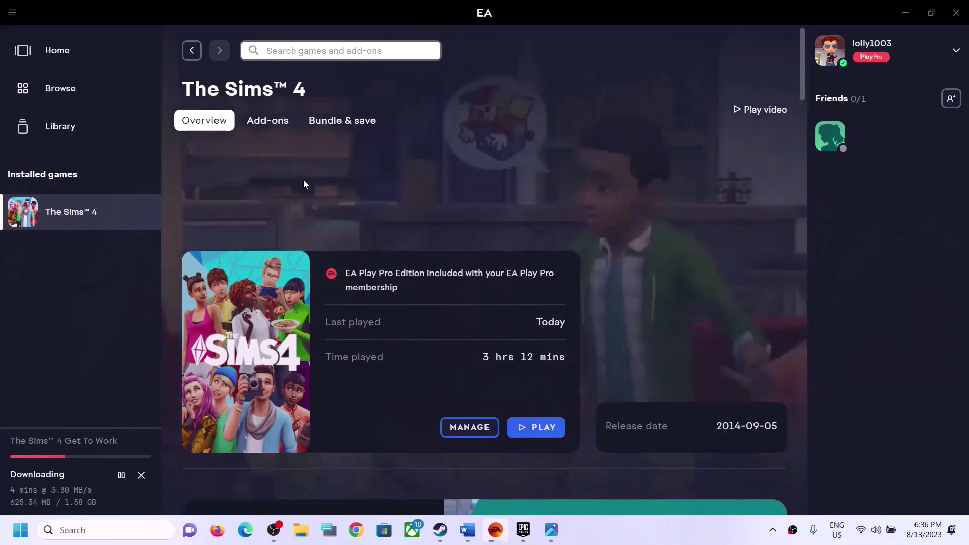
- Show the Steam and Epic Games libraries, then re-highlight the guide's Step 2 instruction
{"action": "left_click", "coordinate": [439, 530]}
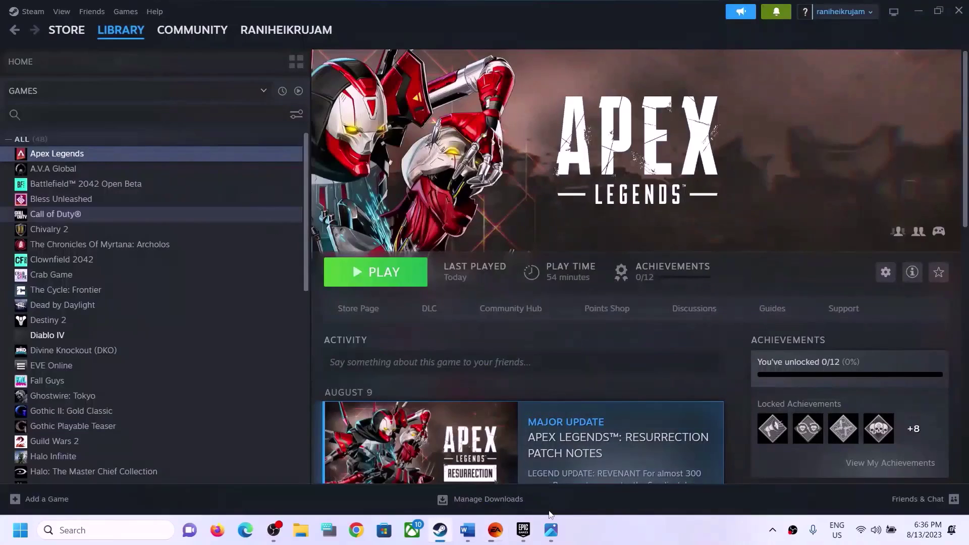
{"action": "left_click", "coordinate": [520, 533]}
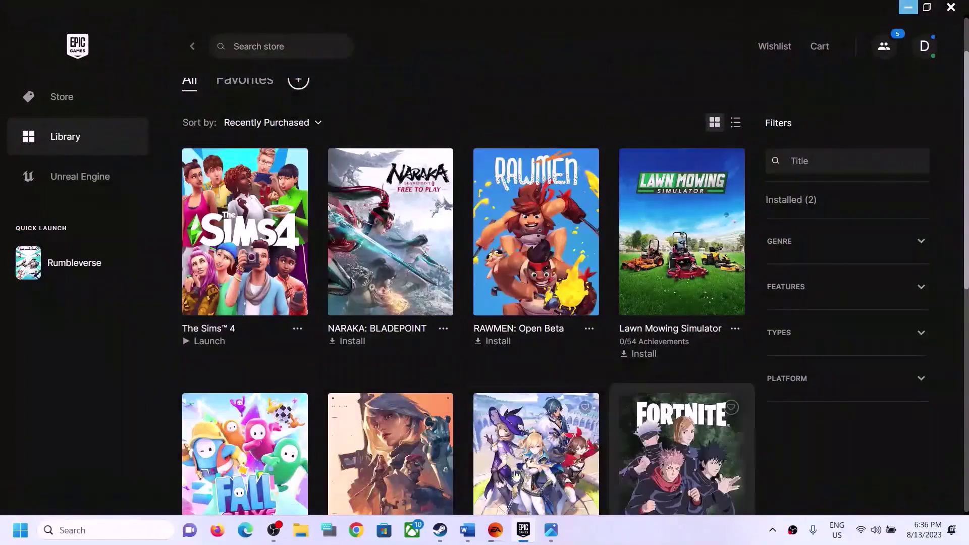
{"action": "left_click", "coordinate": [473, 537]}
{"action": "scroll", "coordinate": [298, 309], "scroll_direction": "down", "scroll_amount": 2}
{"action": "scroll", "coordinate": [274, 312], "scroll_direction": "up", "scroll_amount": 2}
{"action": "left_click_drag", "start_coordinate": [151, 280], "coordinate": [604, 280]}
- Check the EA app menu and the Steam and Epic libraries, then scroll the guide to Step 3
{"action": "left_click", "coordinate": [496, 528]}
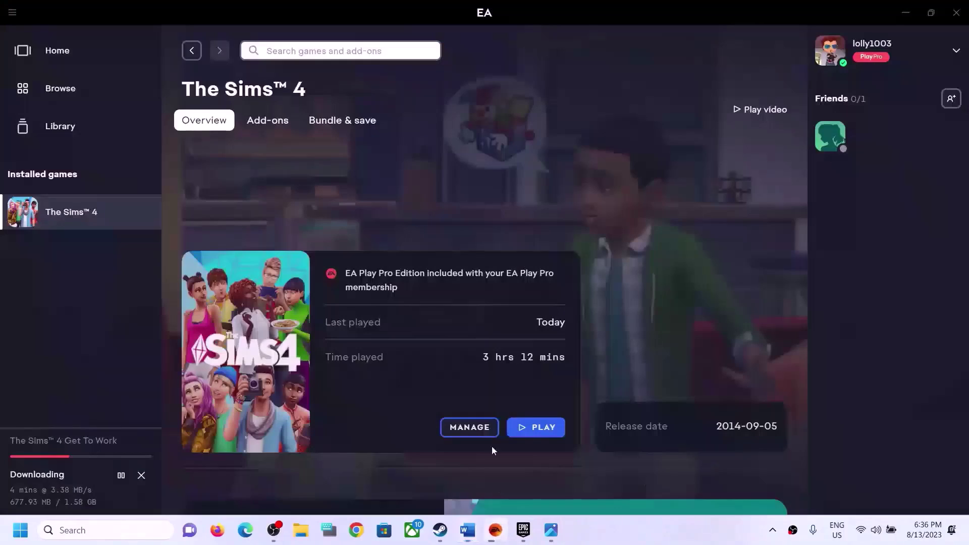
{"action": "left_click", "coordinate": [13, 15]}
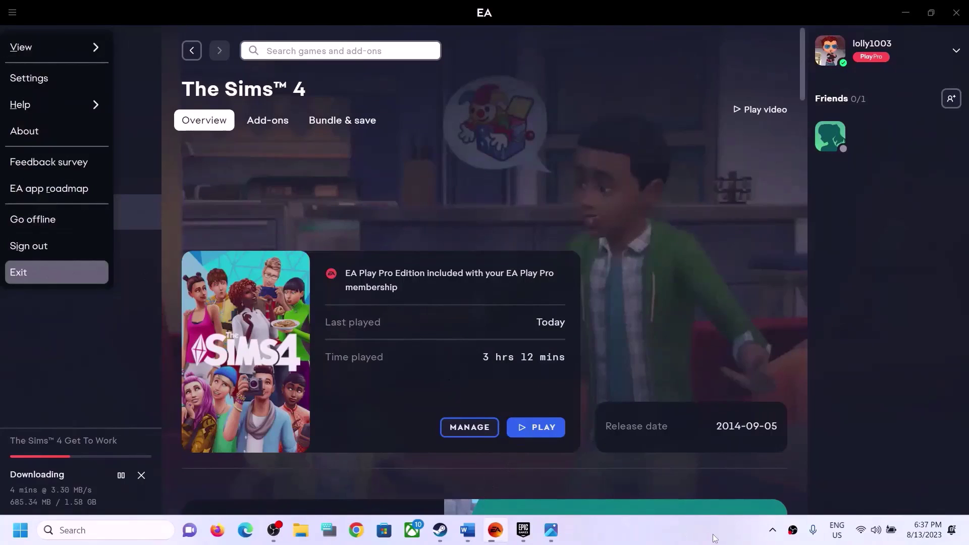
{"action": "left_click", "coordinate": [444, 533]}
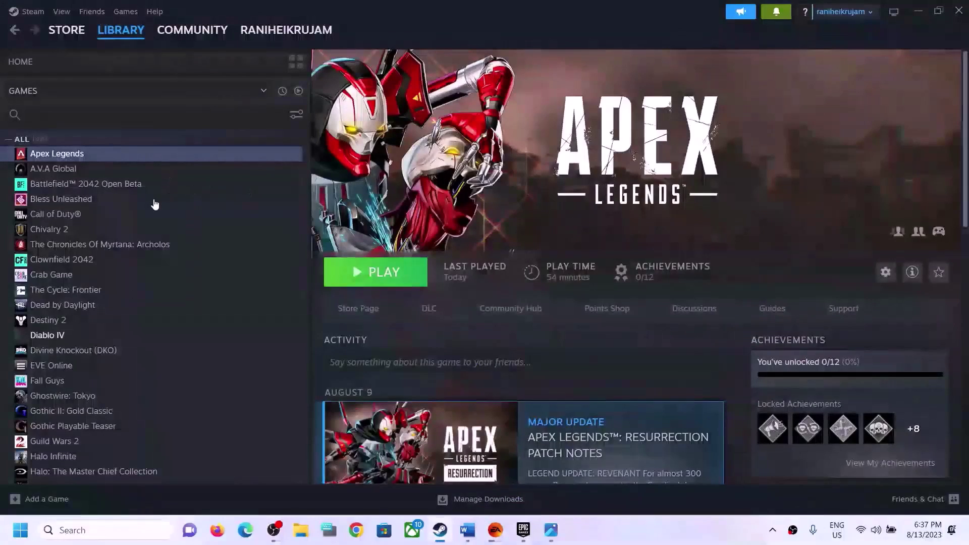
{"action": "left_click", "coordinate": [531, 538]}
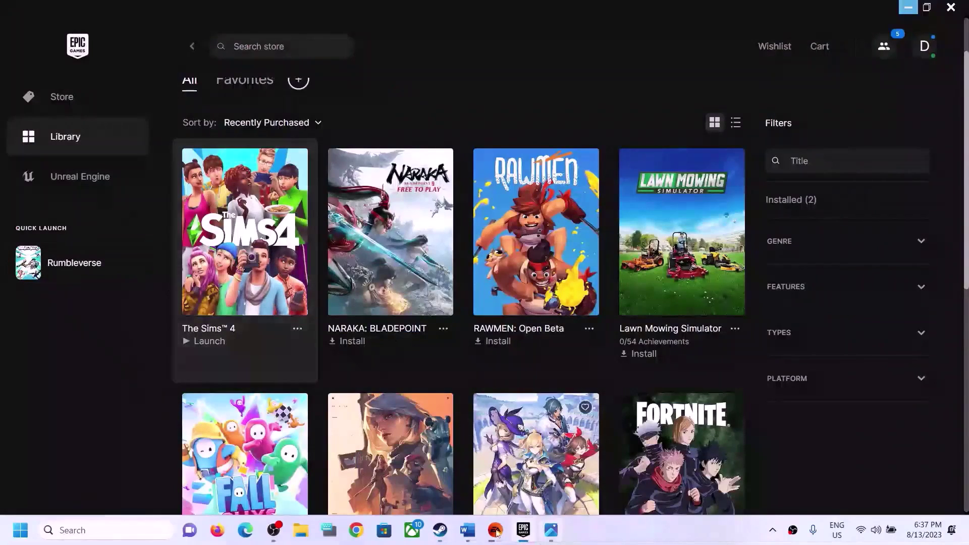
{"action": "left_click", "coordinate": [468, 531]}
{"action": "scroll", "coordinate": [266, 326], "scroll_direction": "down", "scroll_amount": 3}
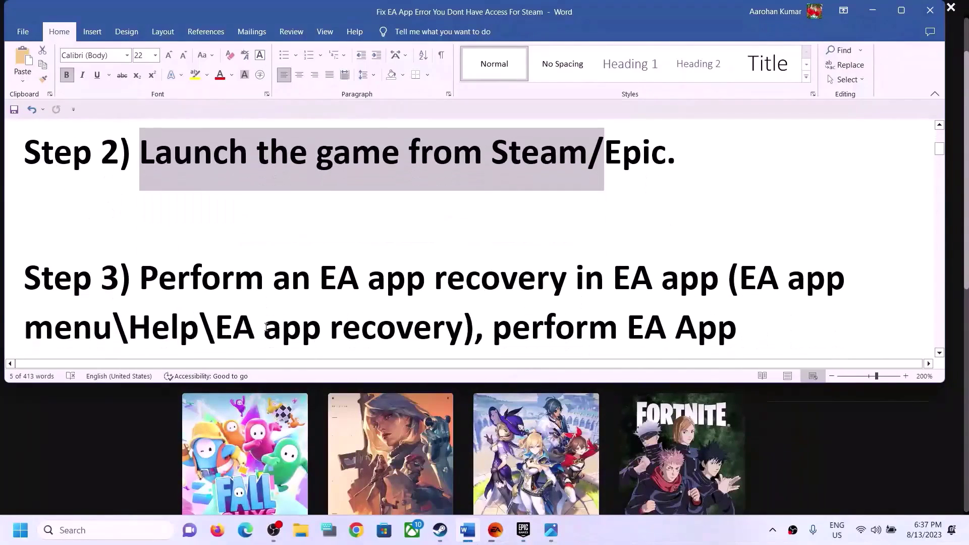
- Highlight the guide's Step 3 app recovery instructions and go to the EA app Home page
{"action": "left_click_drag", "start_coordinate": [189, 273], "coordinate": [742, 327]}
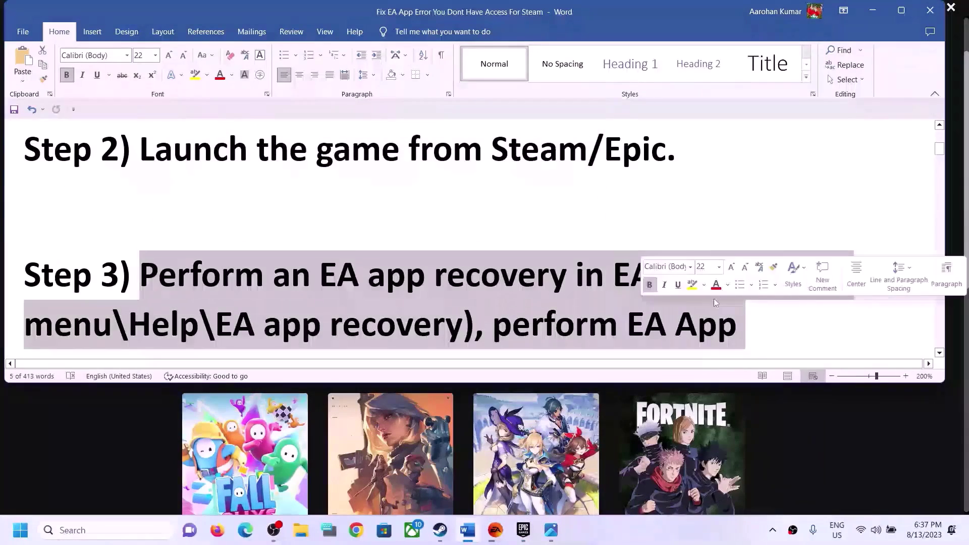
{"action": "left_click", "coordinate": [495, 531]}
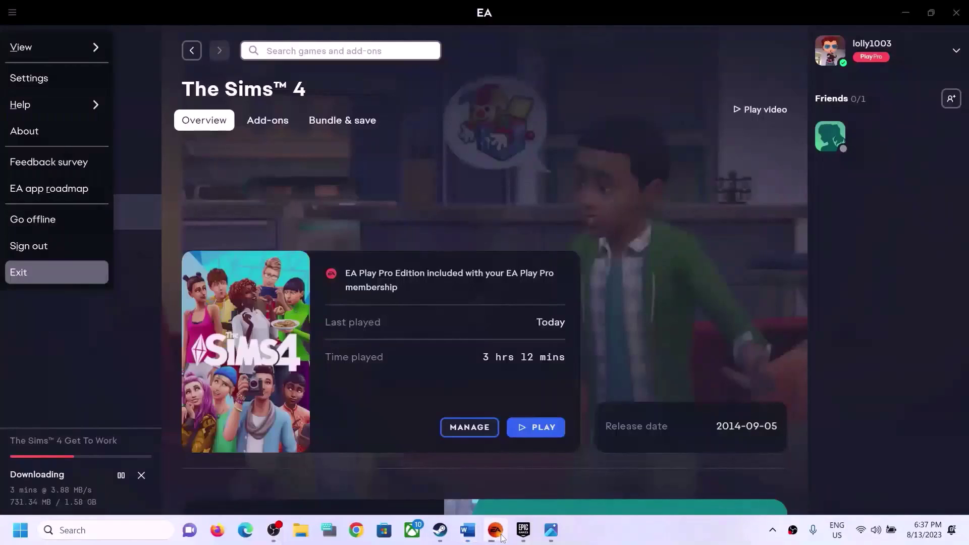
{"action": "left_click", "coordinate": [153, 64]}
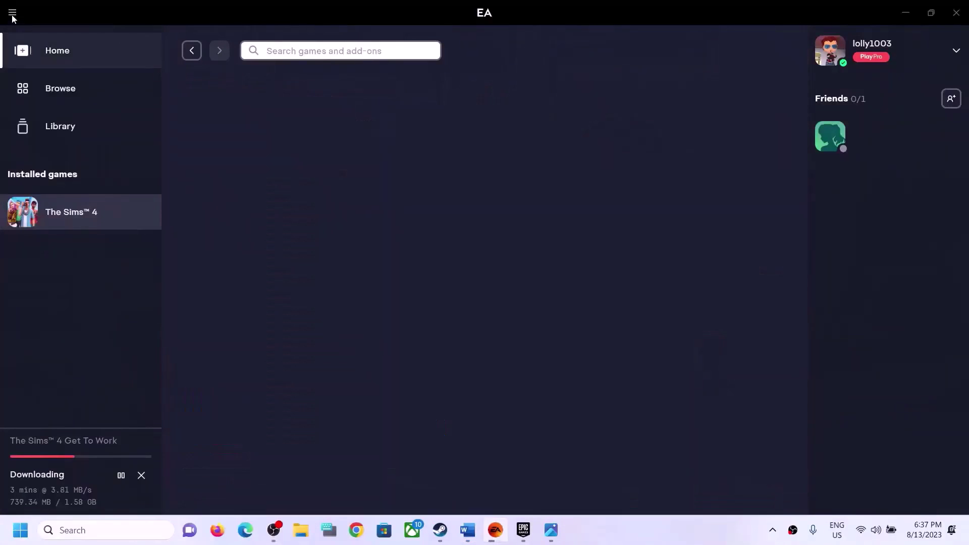
- Start App Recovery from the EA app's Help menu, cancel its restart prompt, and return to the guide
{"action": "left_click", "coordinate": [13, 15]}
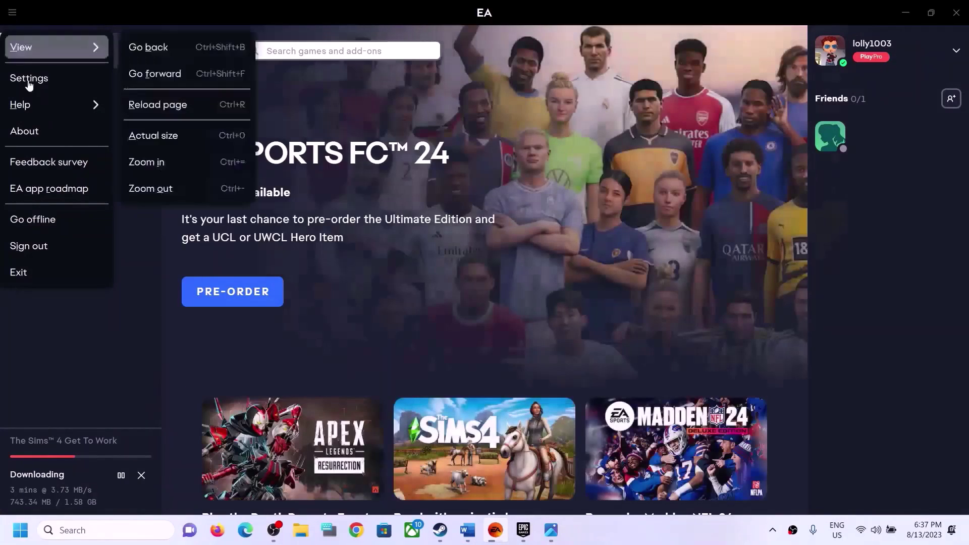
{"action": "mouse_move", "coordinate": [25, 105]}
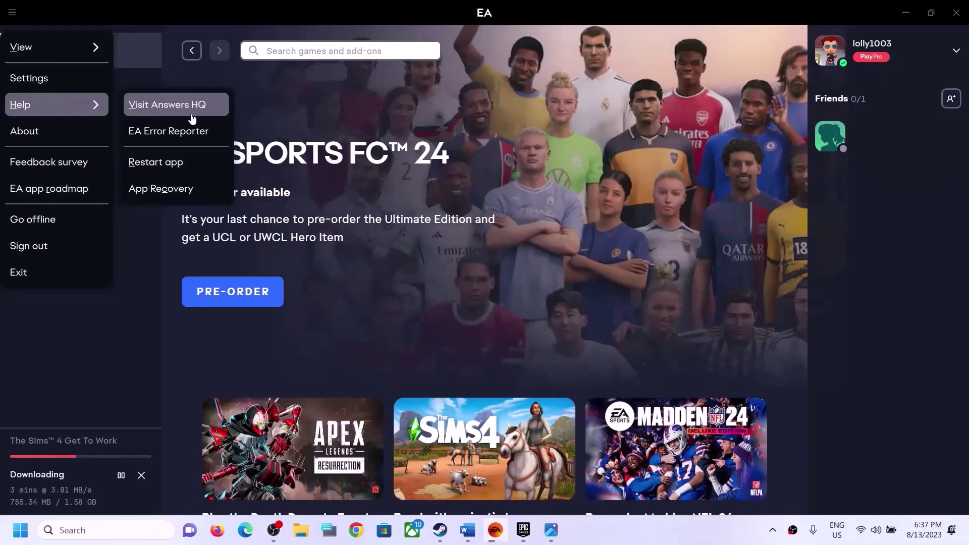
{"action": "left_click", "coordinate": [172, 189]}
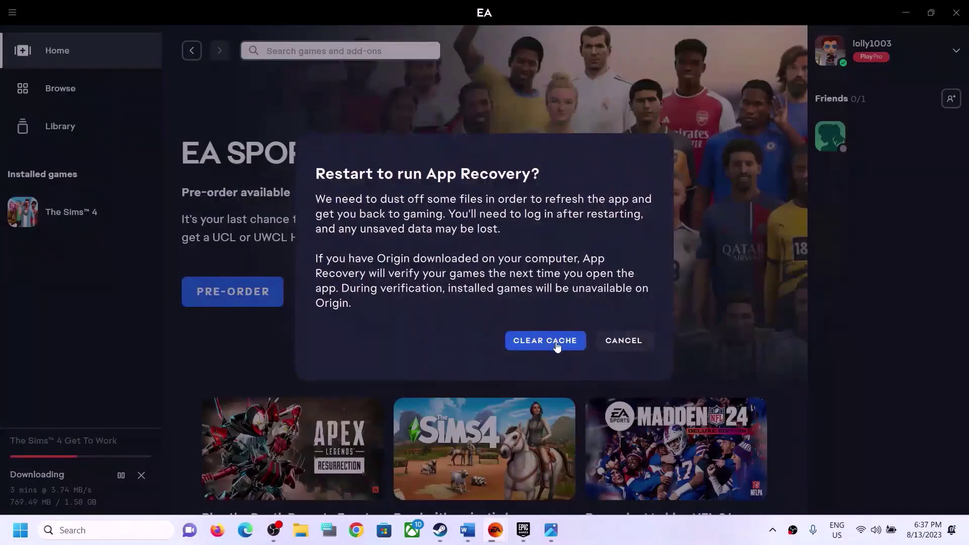
{"action": "left_click", "coordinate": [623, 341]}
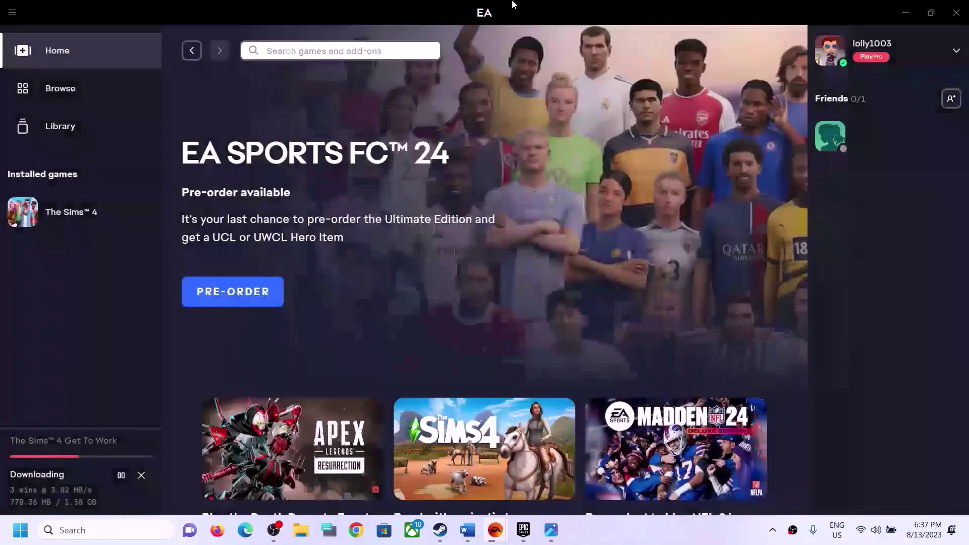
{"action": "left_click", "coordinate": [468, 540]}
{"action": "scroll", "coordinate": [640, 284], "scroll_direction": "down", "scroll_amount": 2}
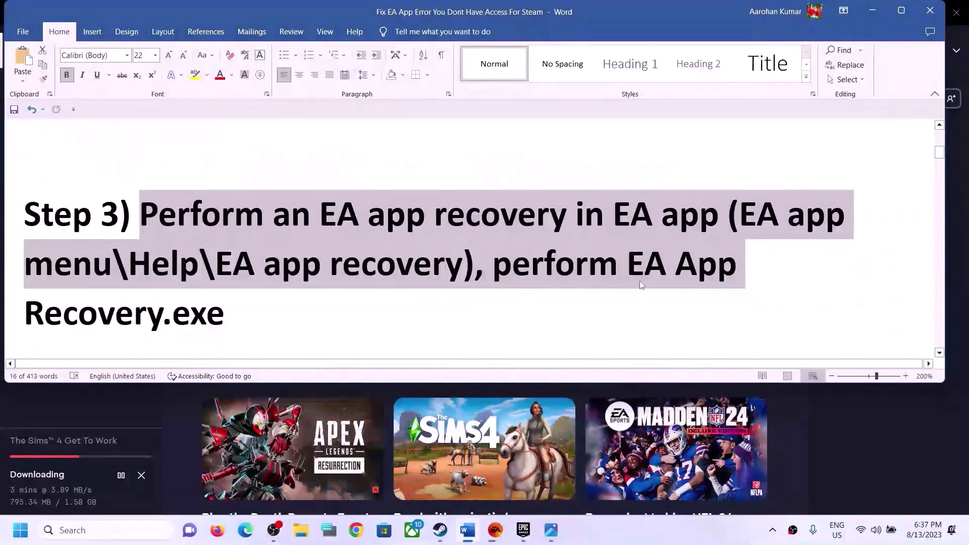
- Search Windows for 'ea' and open the EA app shortcut's file location in File Explorer
{"action": "left_click", "coordinate": [281, 312]}
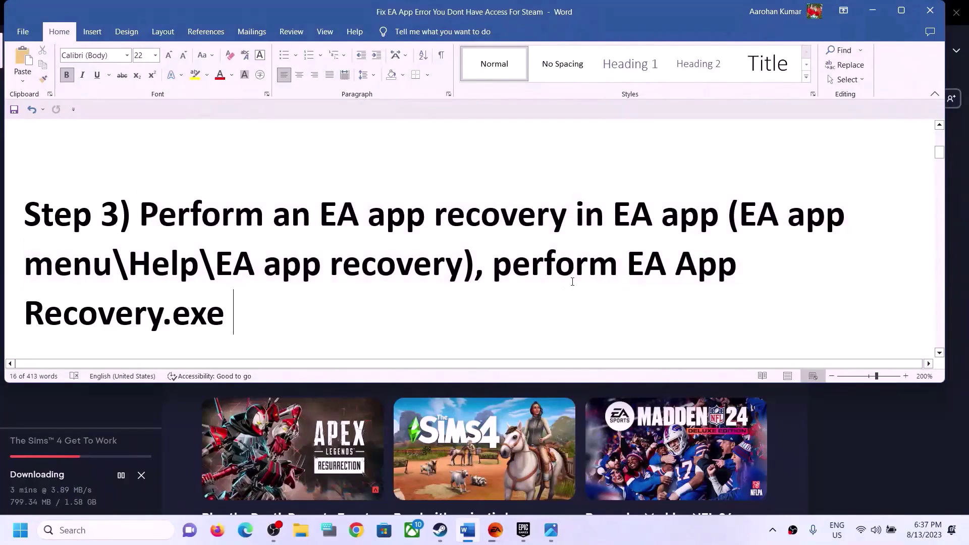
{"action": "left_click", "coordinate": [95, 531]}
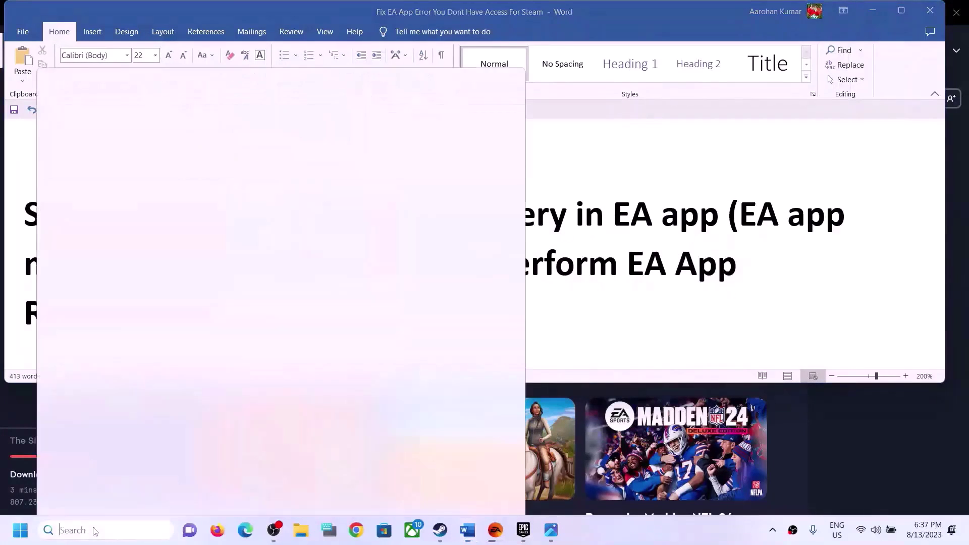
{"action": "type", "text": "ea"}
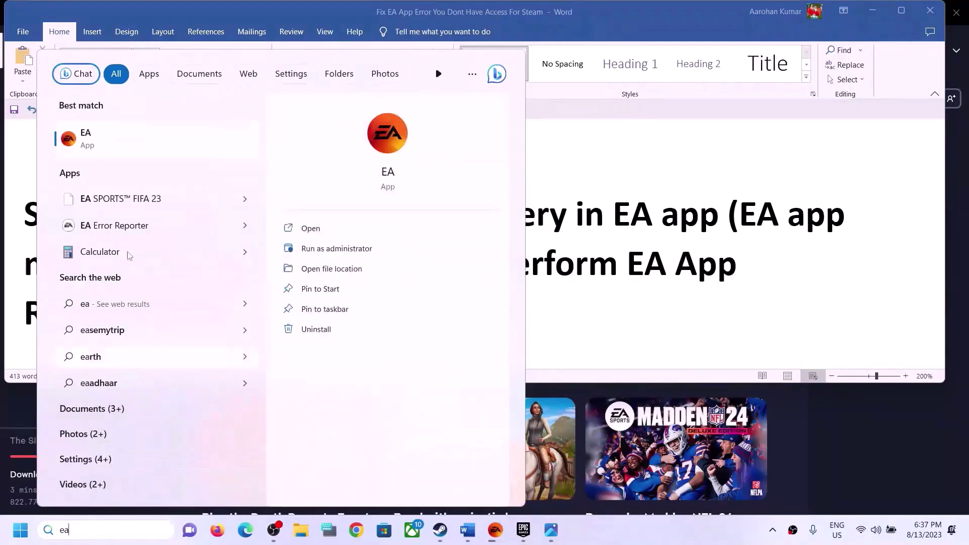
{"action": "right_click", "coordinate": [162, 154]}
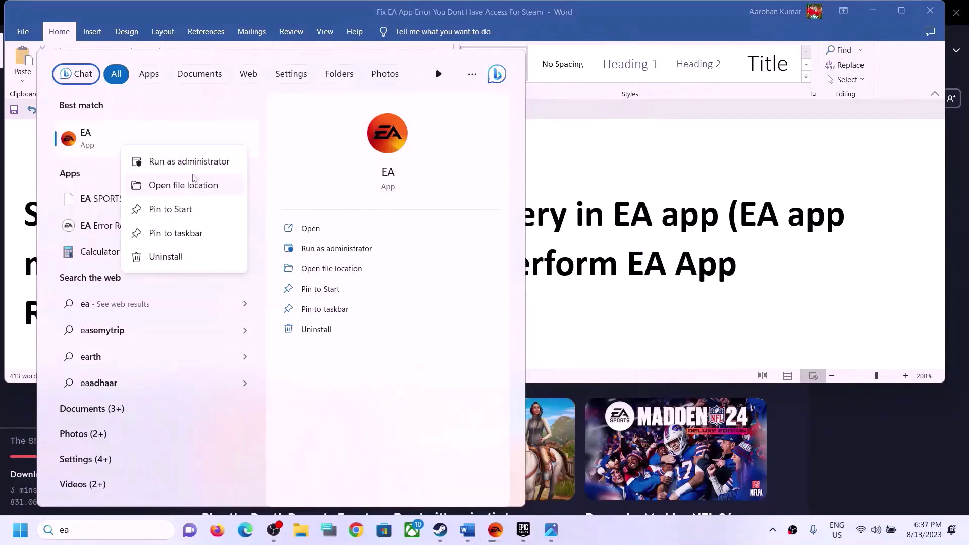
{"action": "left_click", "coordinate": [187, 186]}
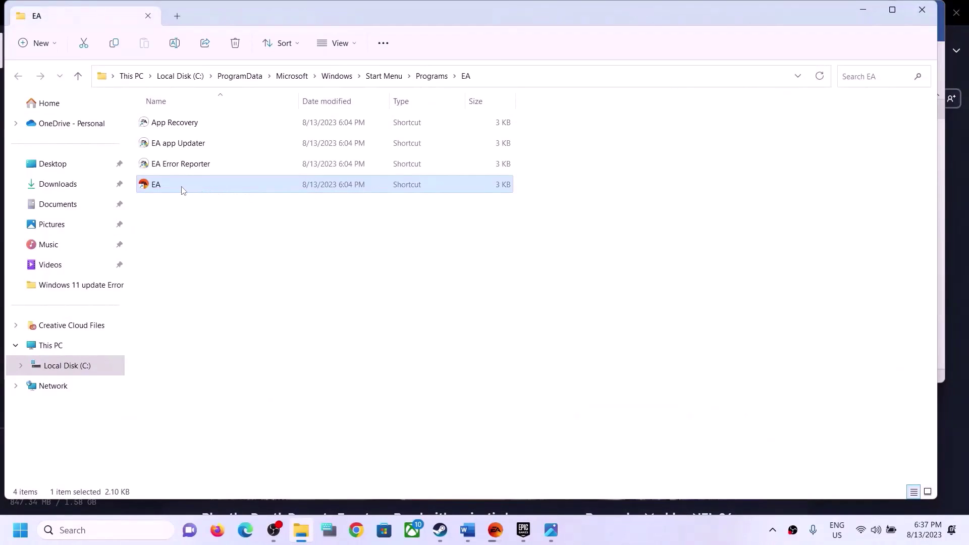
- Run the App Recovery shortcut as administrator, clear the cache, and close the folder
{"action": "left_click", "coordinate": [177, 128]}
{"action": "right_click", "coordinate": [198, 128]}
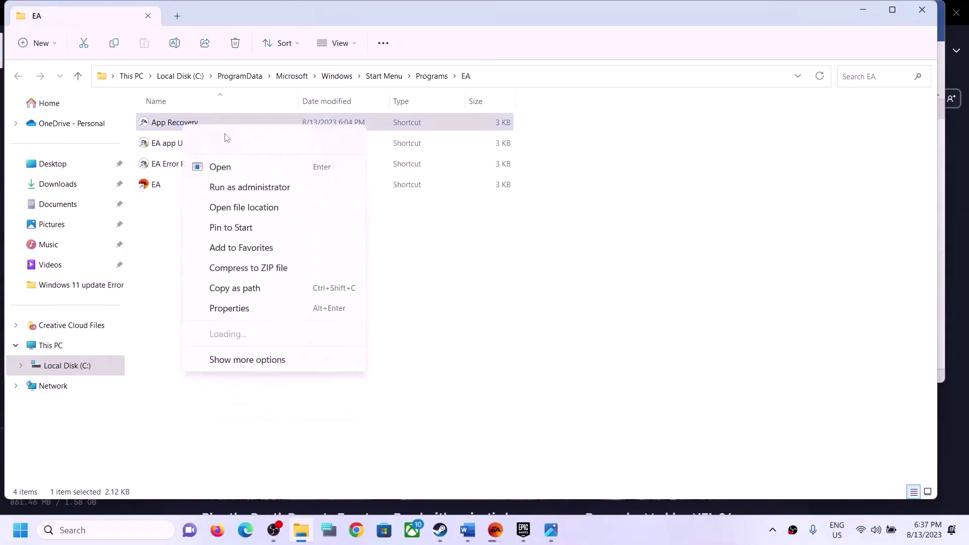
{"action": "left_click", "coordinate": [237, 187]}
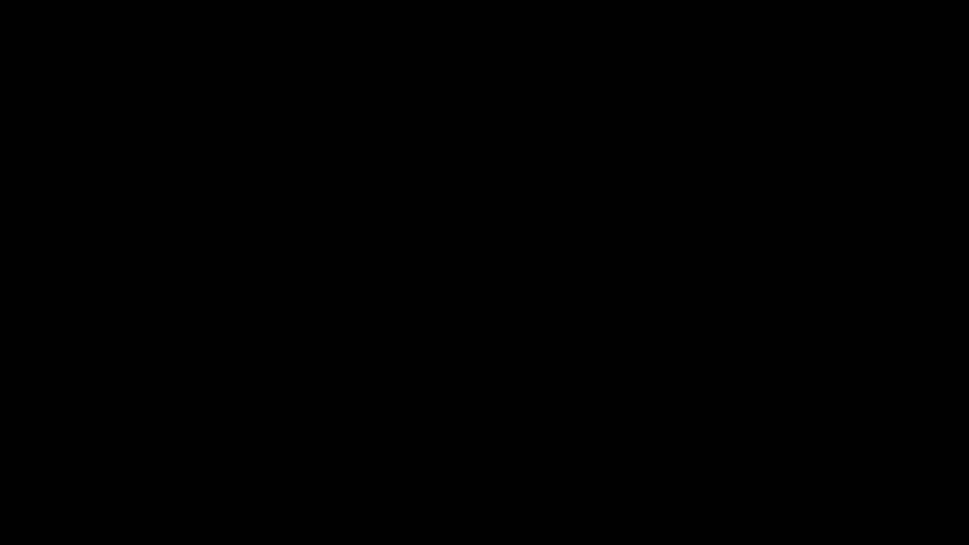
{"action": "left_click", "coordinate": [448, 379]}
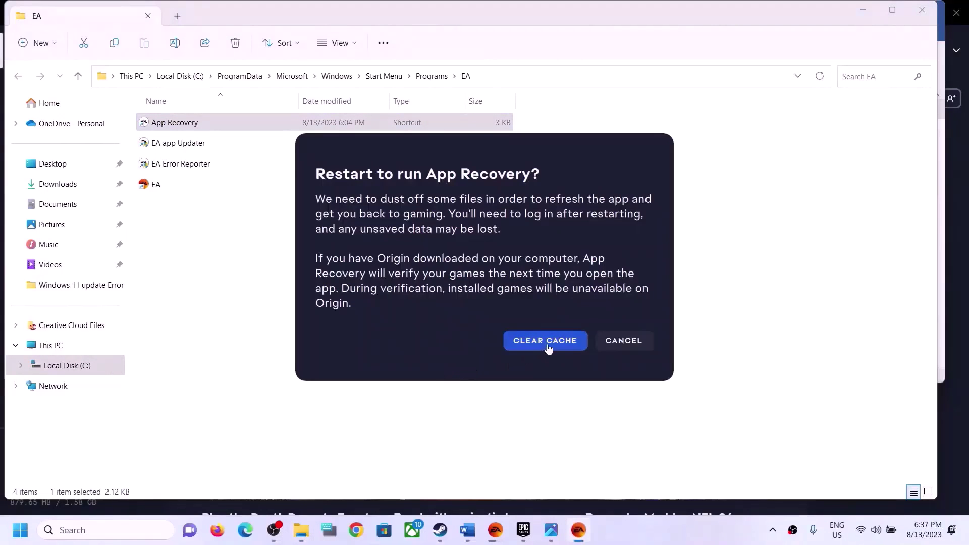
{"action": "left_click", "coordinate": [637, 345]}
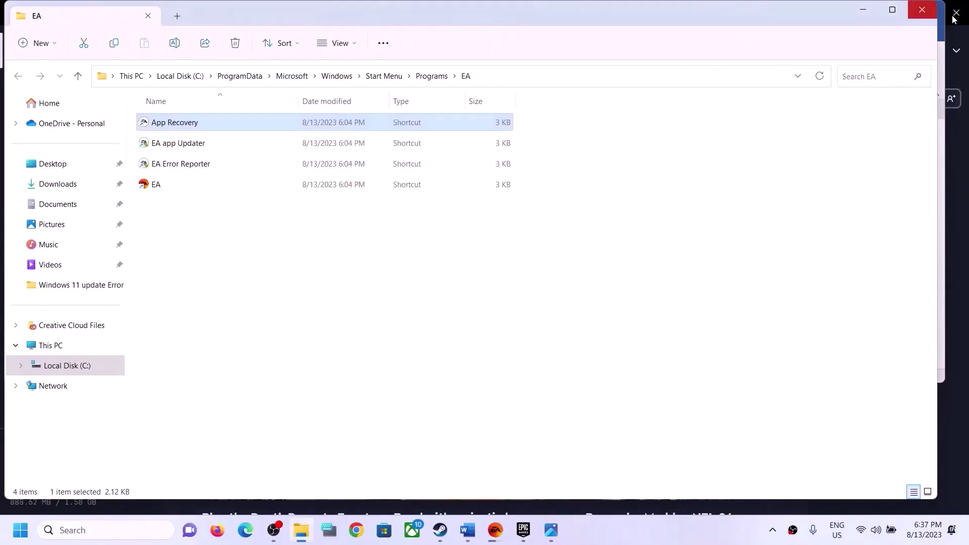
{"action": "left_click", "coordinate": [928, 16]}
- Scroll the guide to Step 4 and highlight its Verify/Repair game files instruction
{"action": "scroll", "coordinate": [253, 302], "scroll_direction": "down", "scroll_amount": 2}
{"action": "scroll", "coordinate": [243, 298], "scroll_direction": "down", "scroll_amount": 1}
{"action": "left_click_drag", "start_coordinate": [161, 255], "coordinate": [795, 267]}
{"action": "left_click", "coordinate": [870, 17]}
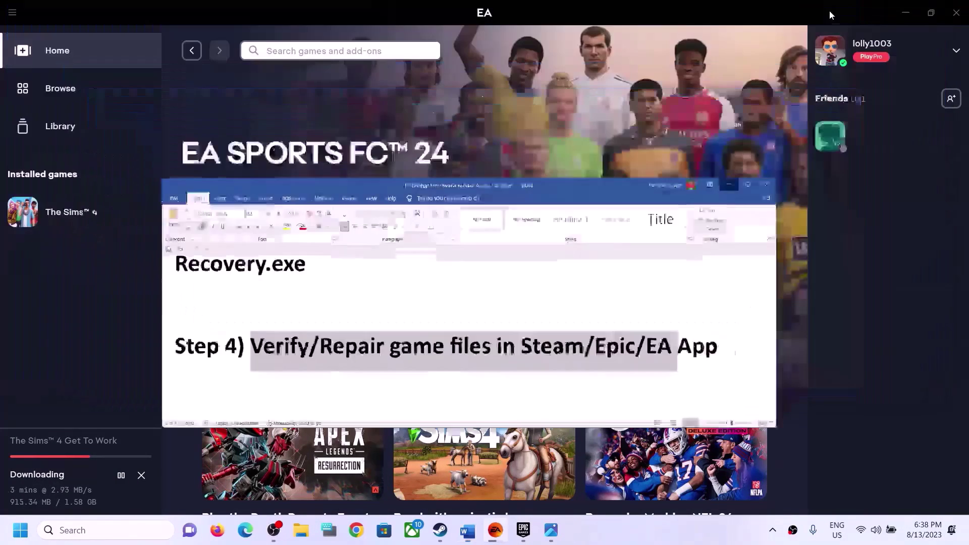
- Open Apex Legends' Steam Properties to Installed Files with Verify integrity of game files, then close it
{"action": "left_click", "coordinate": [440, 530]}
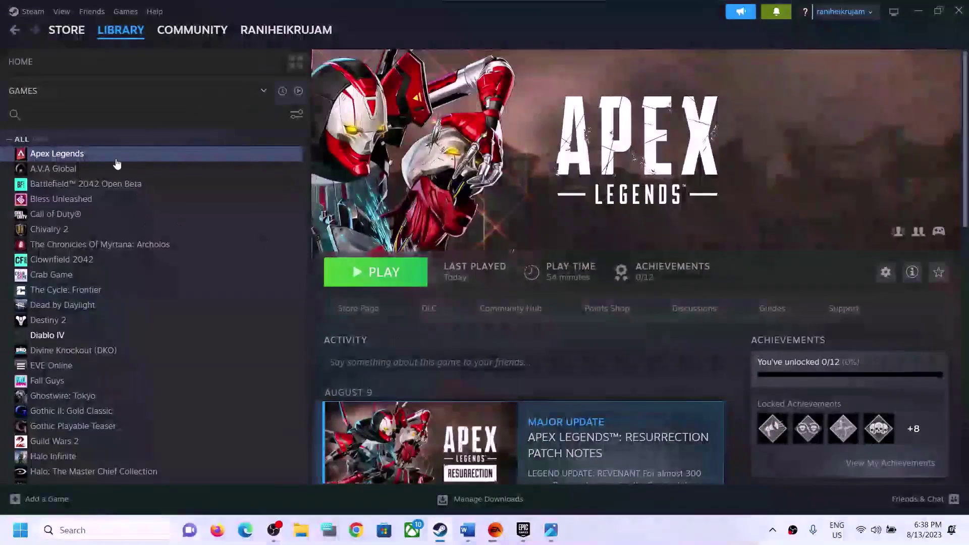
{"action": "right_click", "coordinate": [87, 154]}
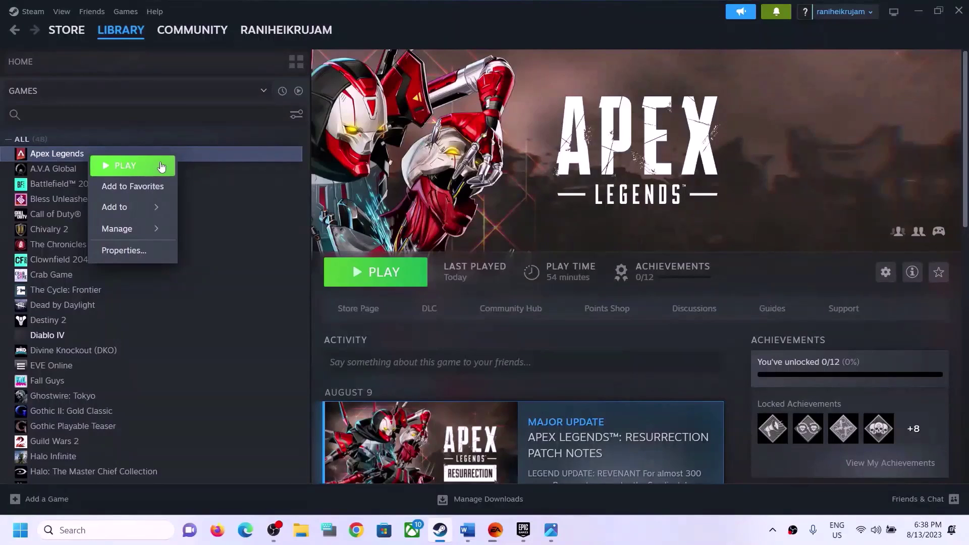
{"action": "left_click", "coordinate": [194, 153]}
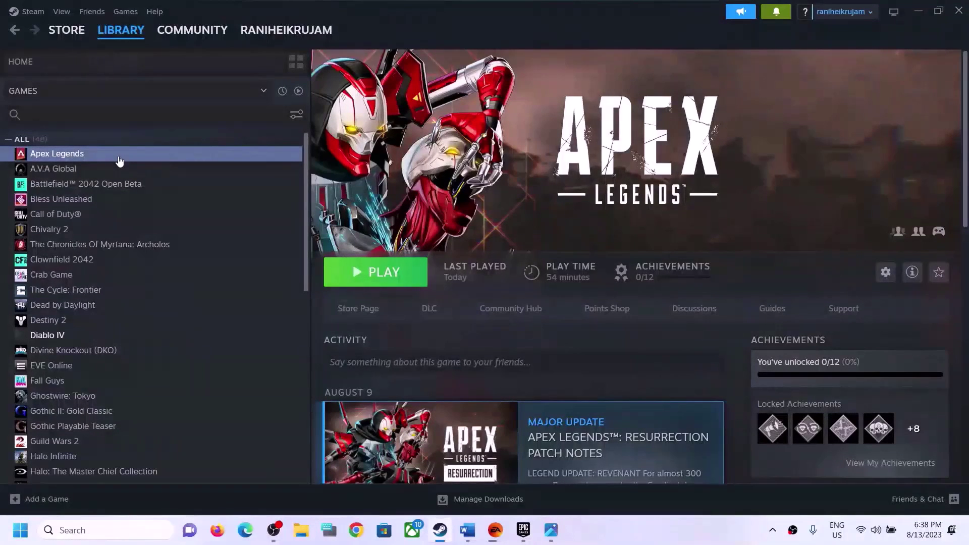
{"action": "right_click", "coordinate": [120, 160]}
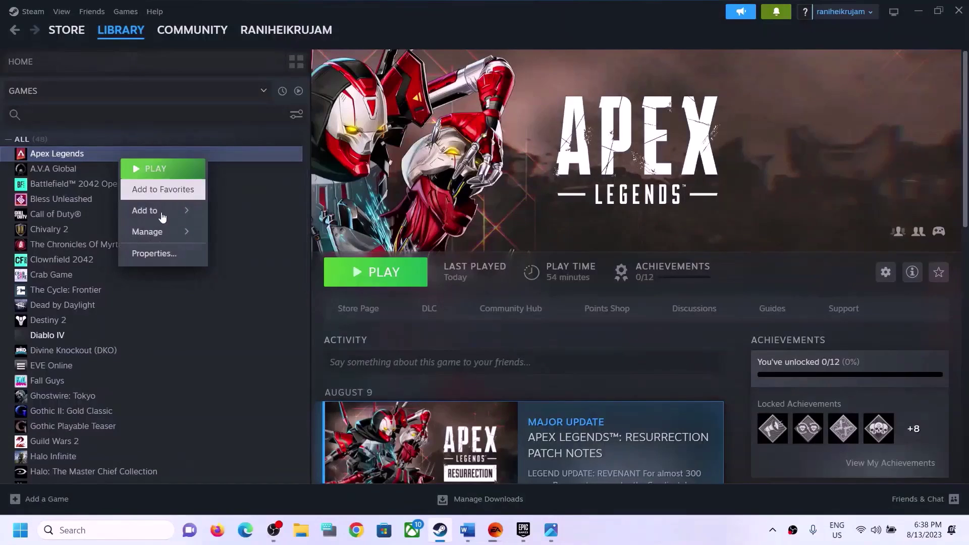
{"action": "left_click", "coordinate": [155, 253]}
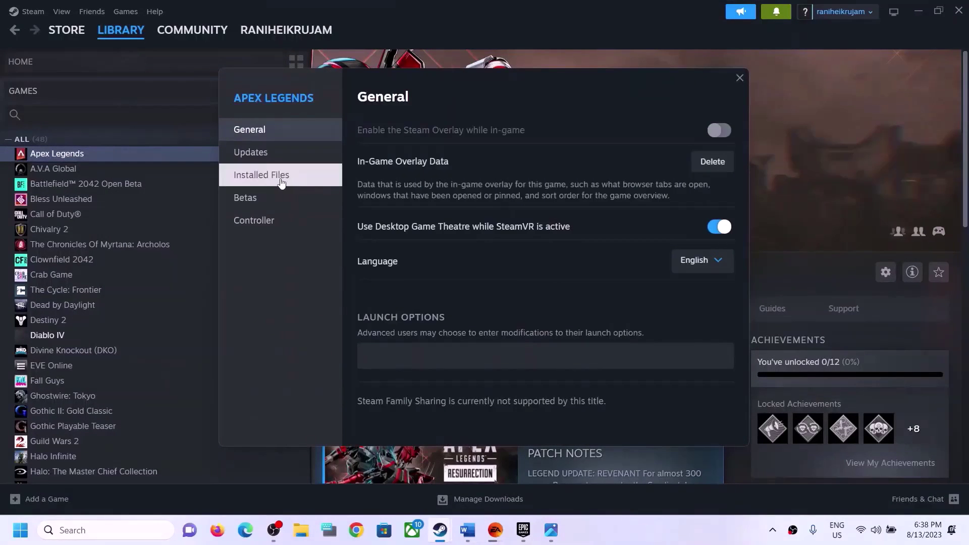
{"action": "left_click", "coordinate": [275, 175]}
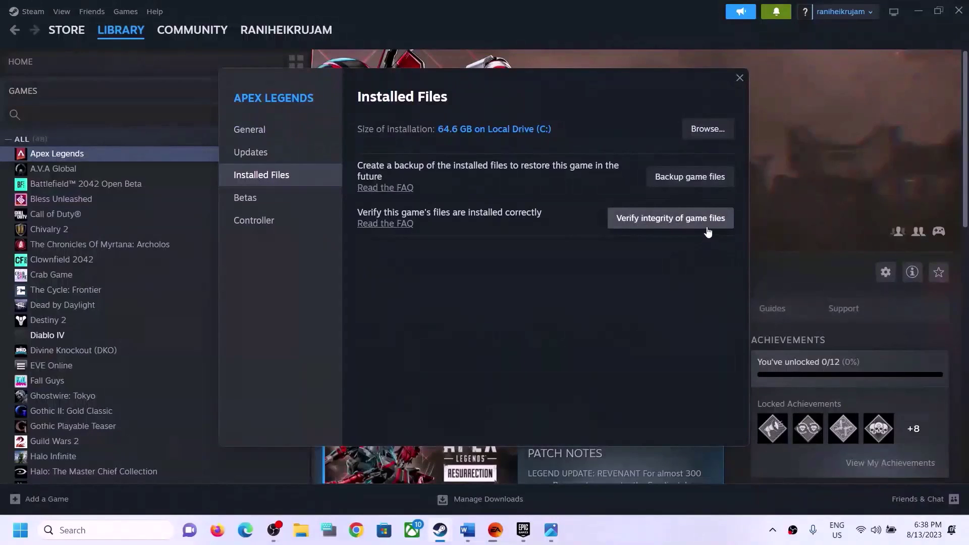
{"action": "left_click", "coordinate": [740, 79]}
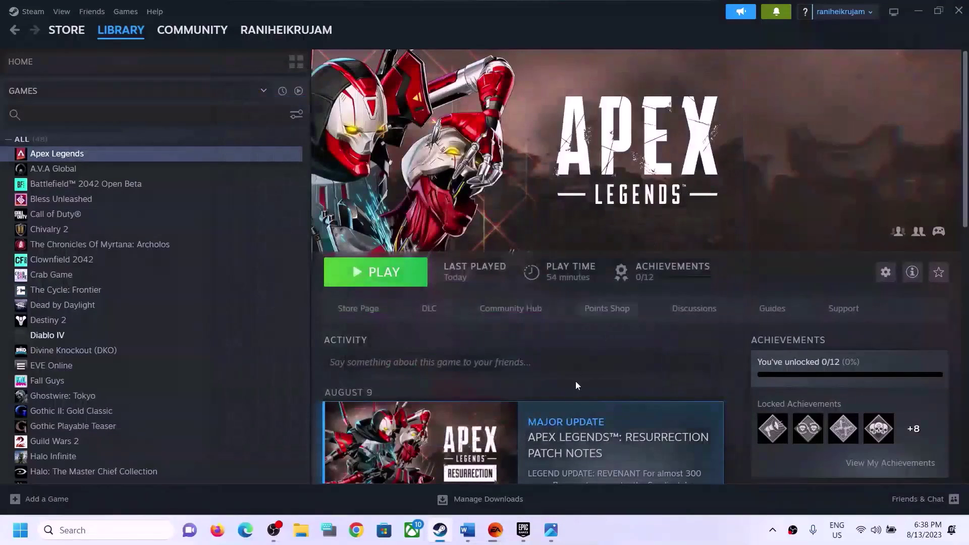
- In the EA app Library, view The Sims 4's Repair option, then return to the guide
{"action": "left_click", "coordinate": [495, 530]}
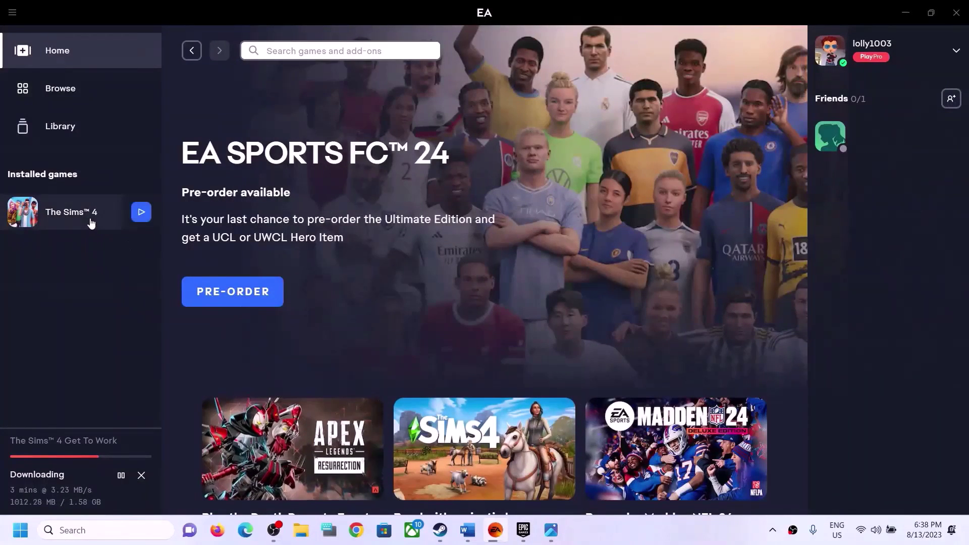
{"action": "left_click", "coordinate": [53, 127]}
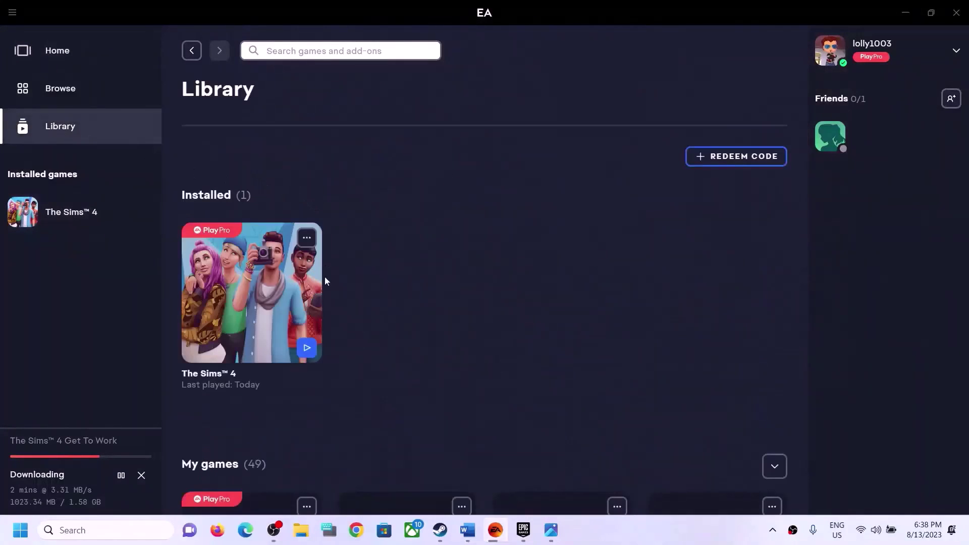
{"action": "left_click", "coordinate": [306, 233]}
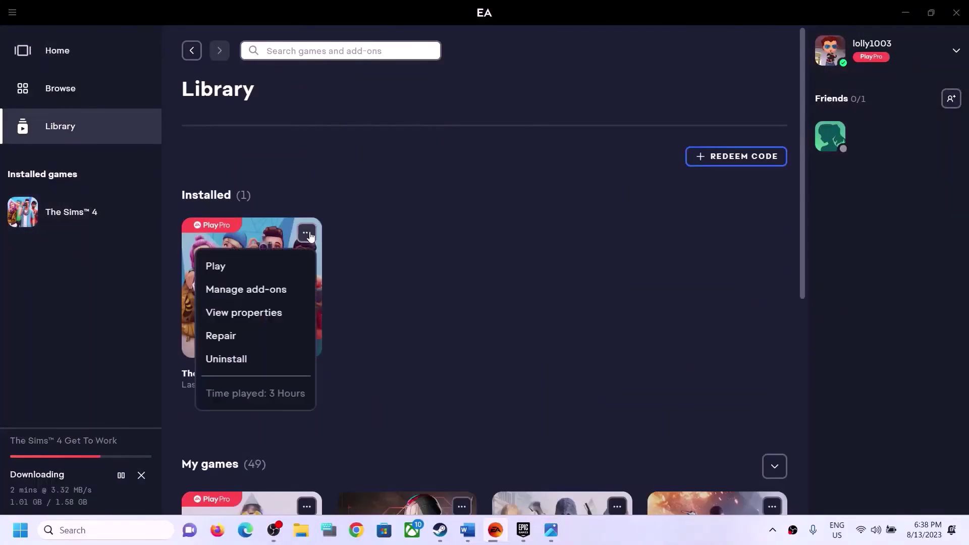
{"action": "left_click", "coordinate": [536, 297]}
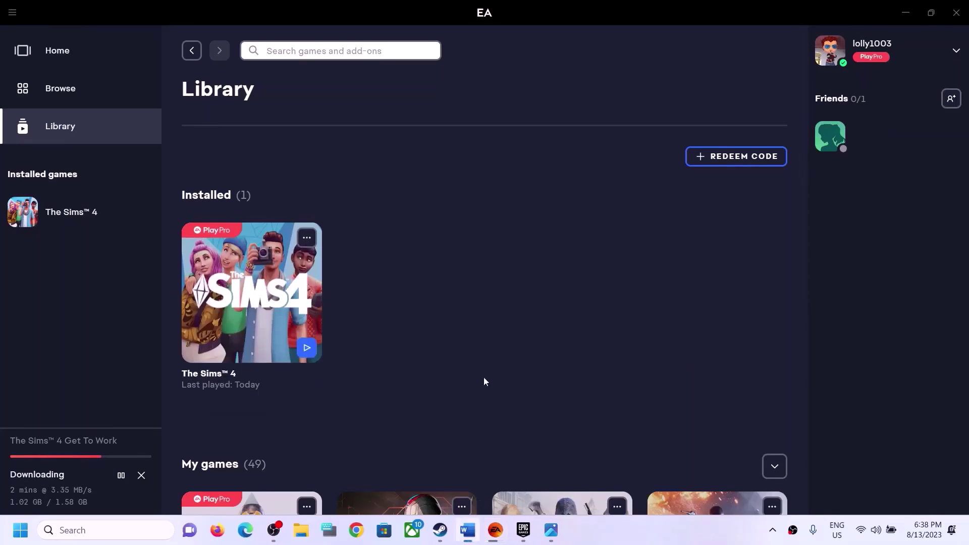
{"action": "left_click", "coordinate": [467, 530]}
- Open and dismiss The Sims 4's options menu in the Epic Games Launcher library
{"action": "left_click", "coordinate": [524, 536]}
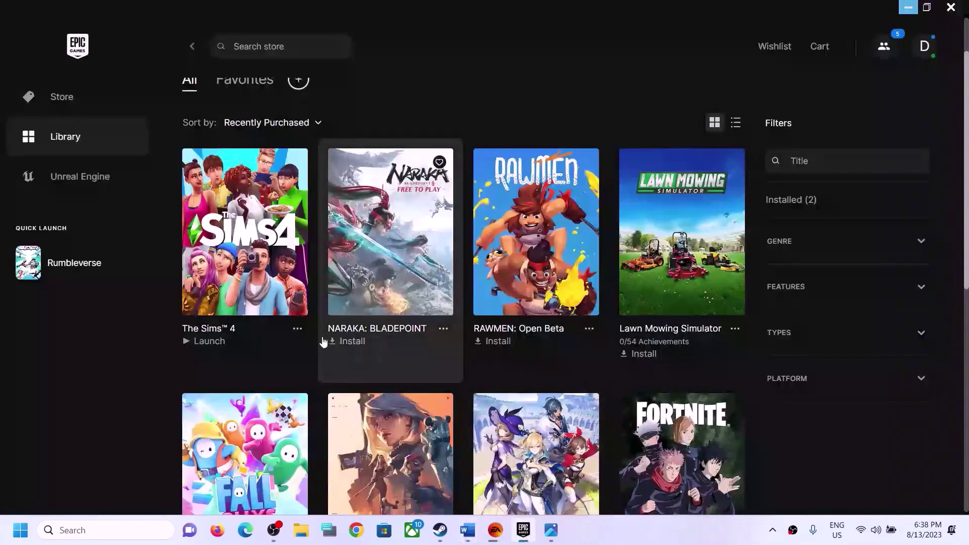
{"action": "left_click", "coordinate": [298, 329]}
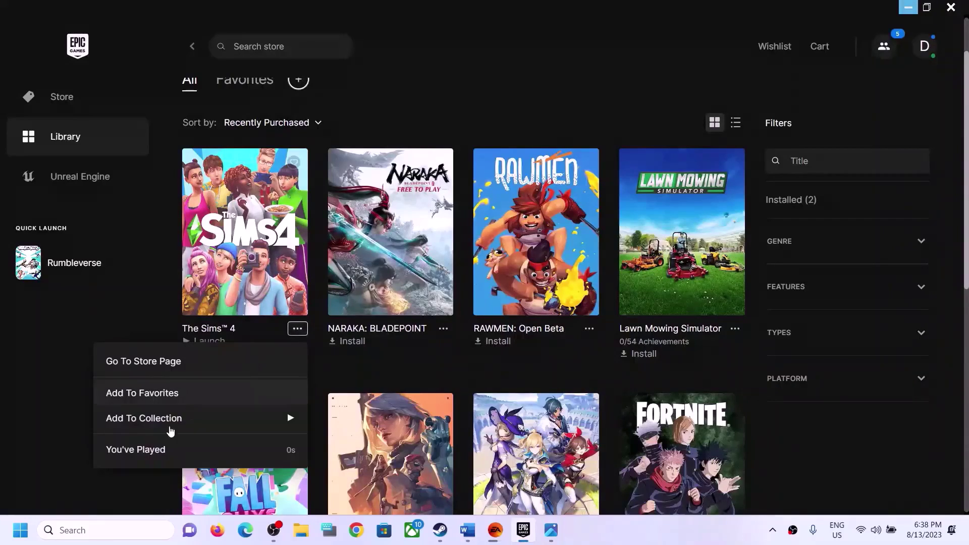
{"action": "mouse_move", "coordinate": [199, 417]}
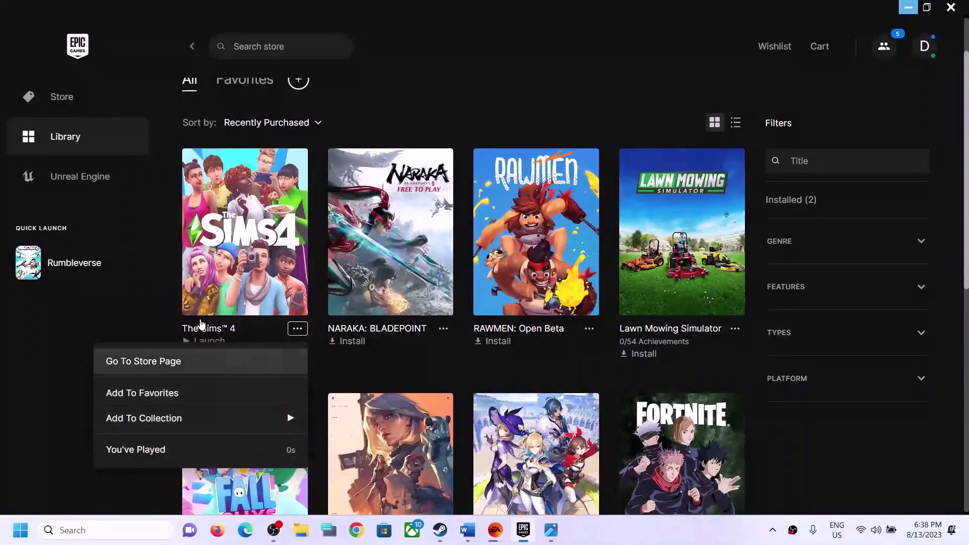
{"action": "left_click", "coordinate": [137, 315]}
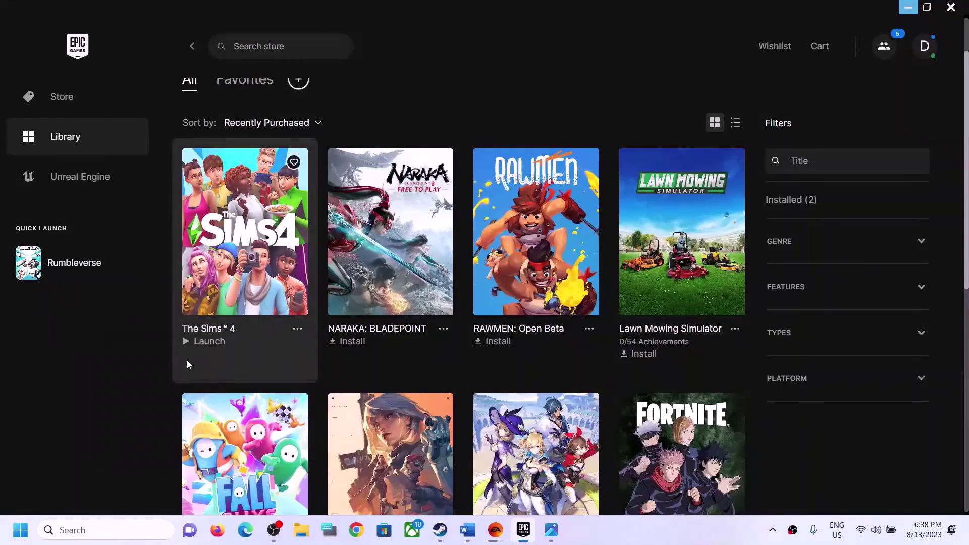
- Scroll the guide to Step 5 and highlight its launch-from-installation-folder instruction
{"action": "left_click", "coordinate": [912, 12]}
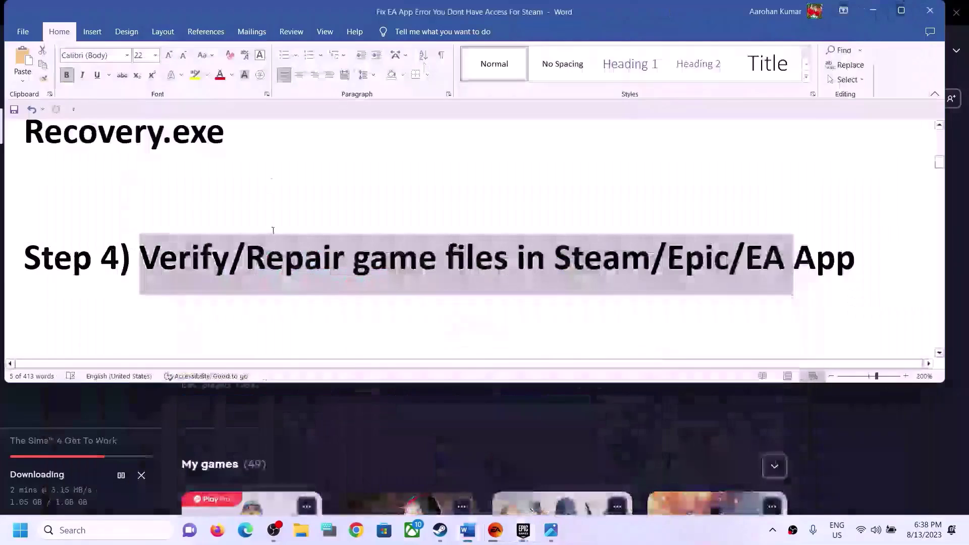
{"action": "scroll", "coordinate": [333, 286], "scroll_direction": "down", "scroll_amount": 3}
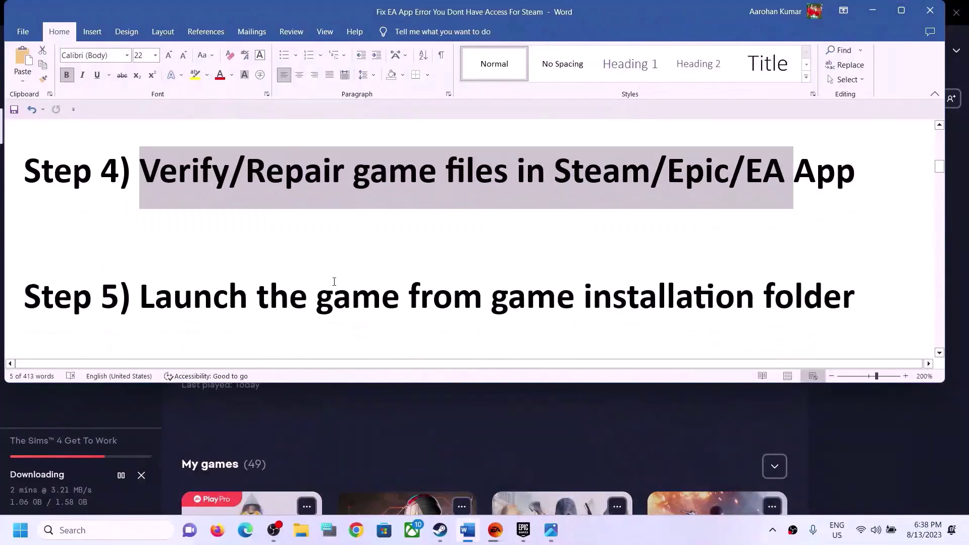
{"action": "left_click_drag", "start_coordinate": [153, 266], "coordinate": [864, 265]}
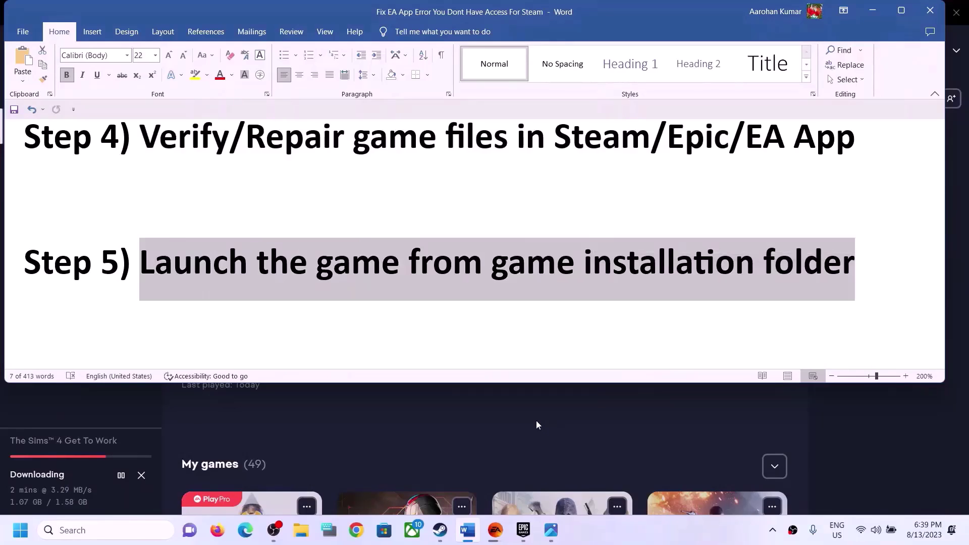
- Open Apex Legends' installation folder from Steam via Manage > Browse local files
{"action": "mouse_move", "coordinate": [512, 536]}
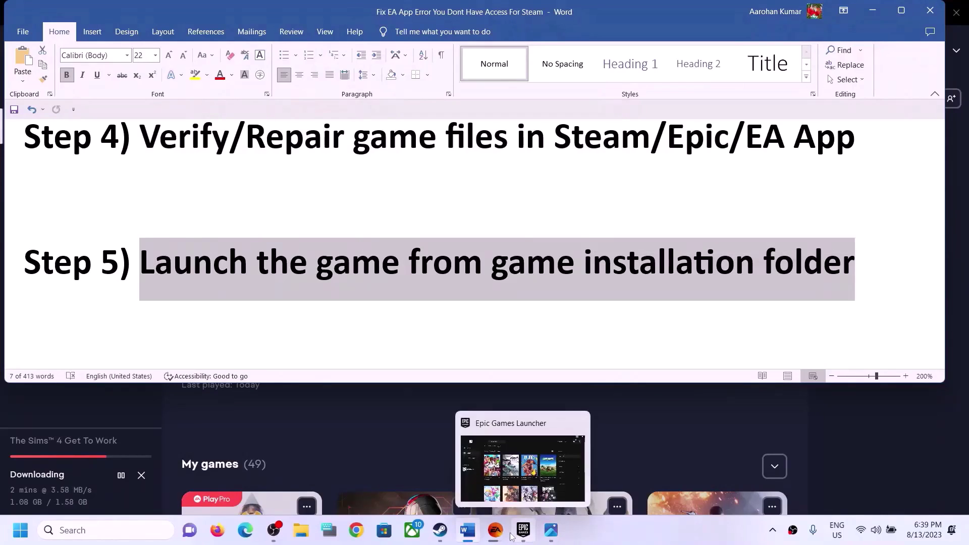
{"action": "left_click", "coordinate": [449, 536]}
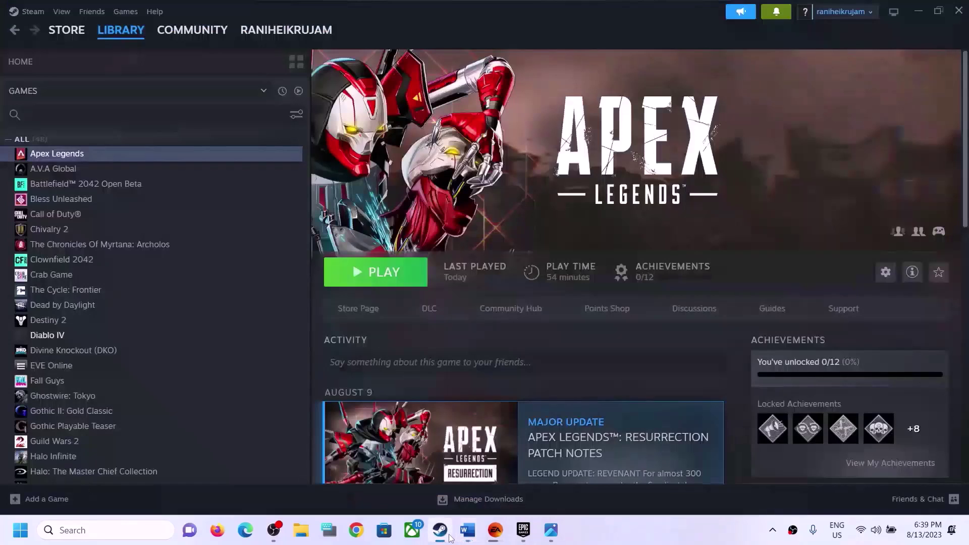
{"action": "right_click", "coordinate": [93, 160]}
{"action": "mouse_move", "coordinate": [142, 233]}
{"action": "left_click", "coordinate": [233, 254]}
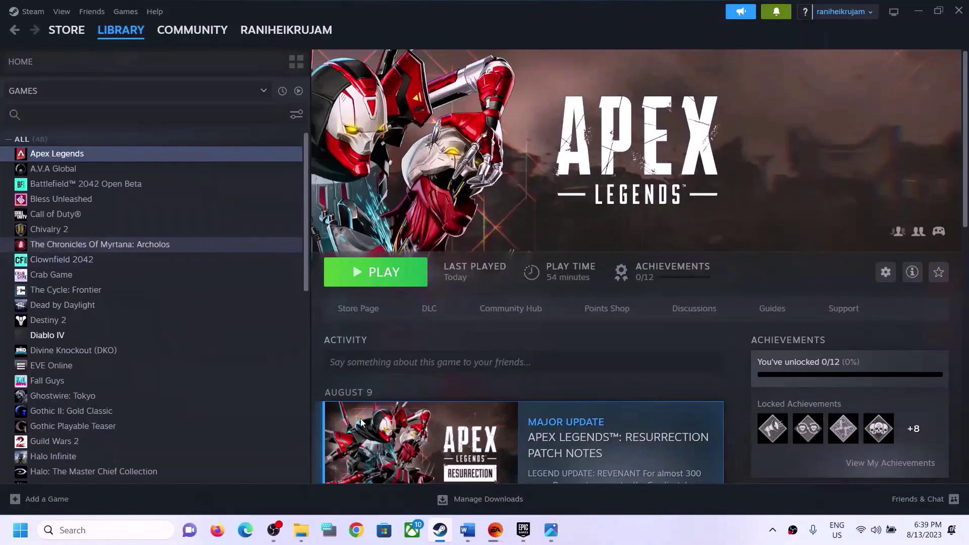
{"action": "left_click", "coordinate": [301, 530]}
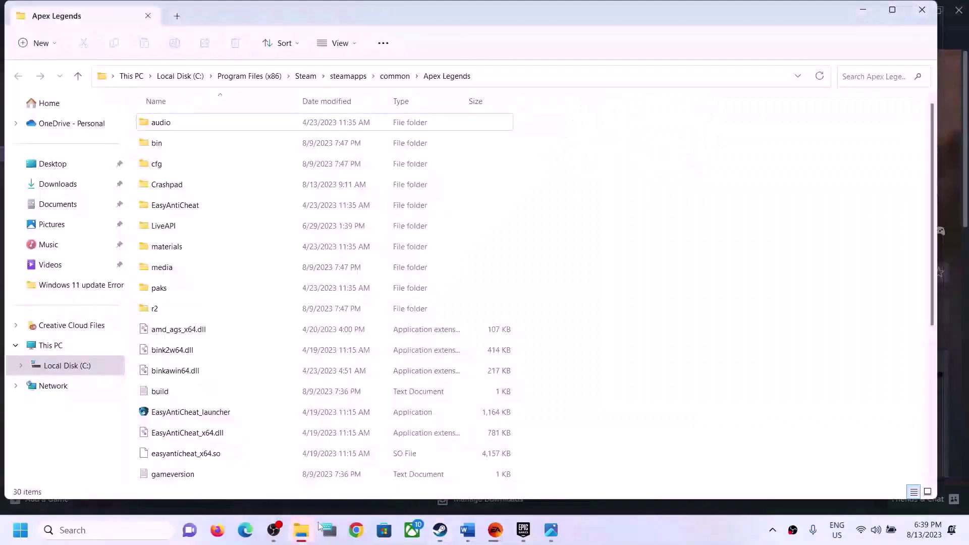
- Run r5apex from the Apex Legends install folder as administrator, then close the folder window
{"action": "scroll", "coordinate": [230, 404], "scroll_direction": "down", "scroll_amount": 4}
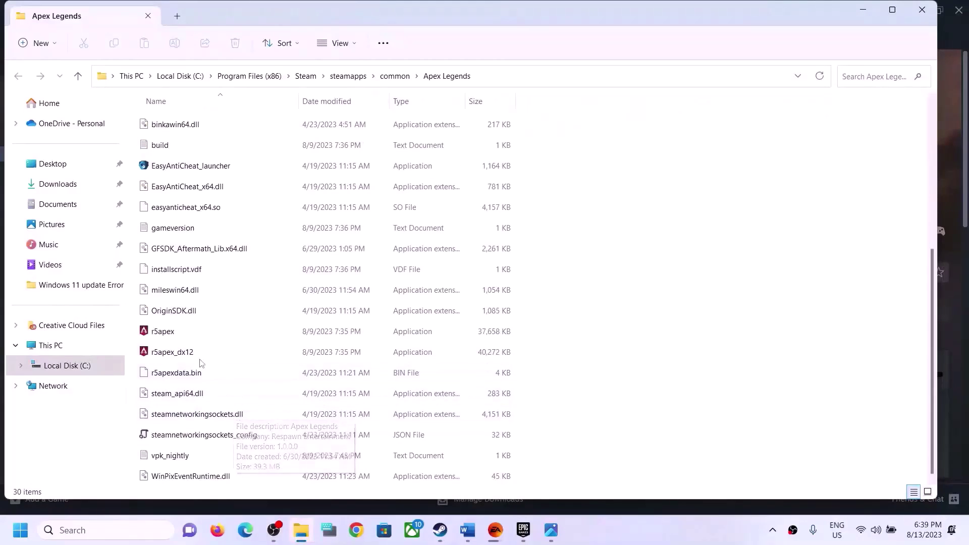
{"action": "left_click", "coordinate": [162, 342]}
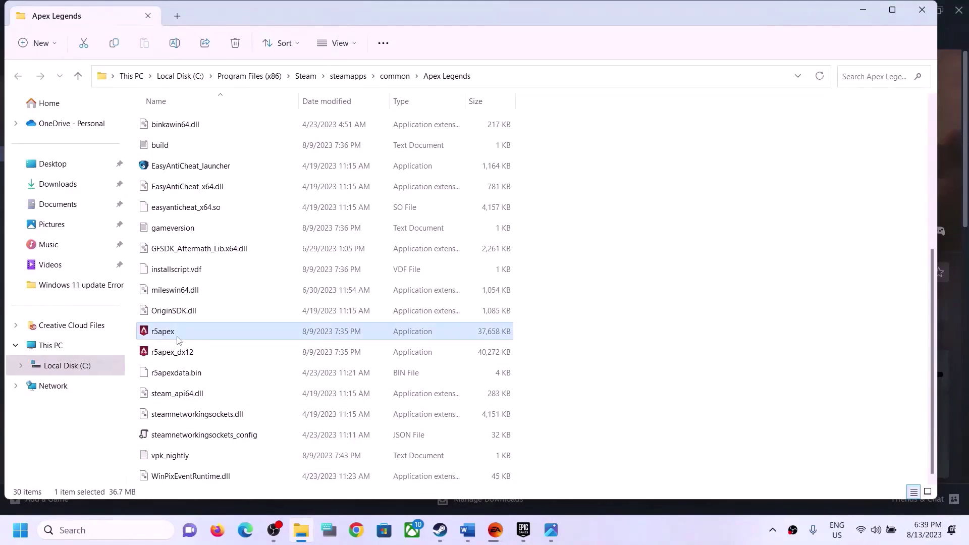
{"action": "right_click", "coordinate": [180, 340]}
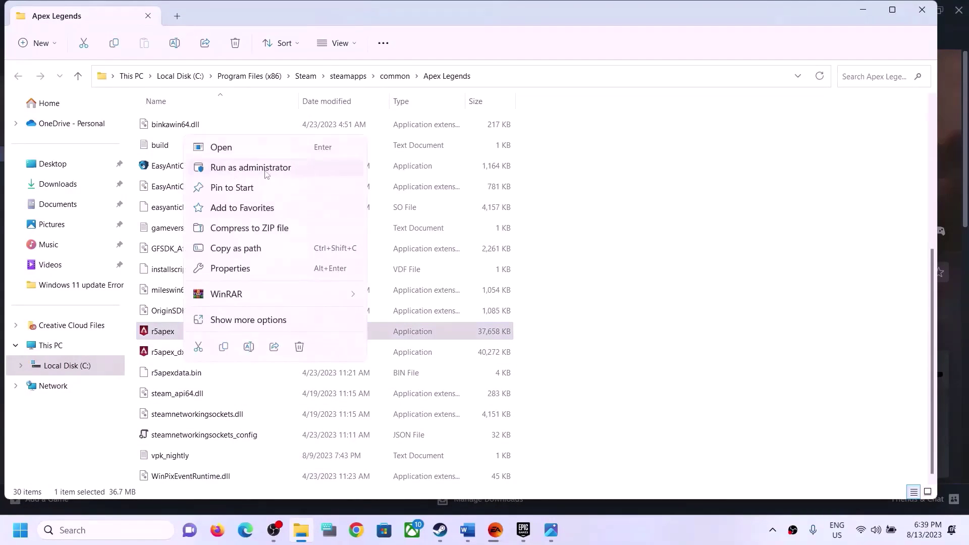
{"action": "left_click", "coordinate": [626, 356]}
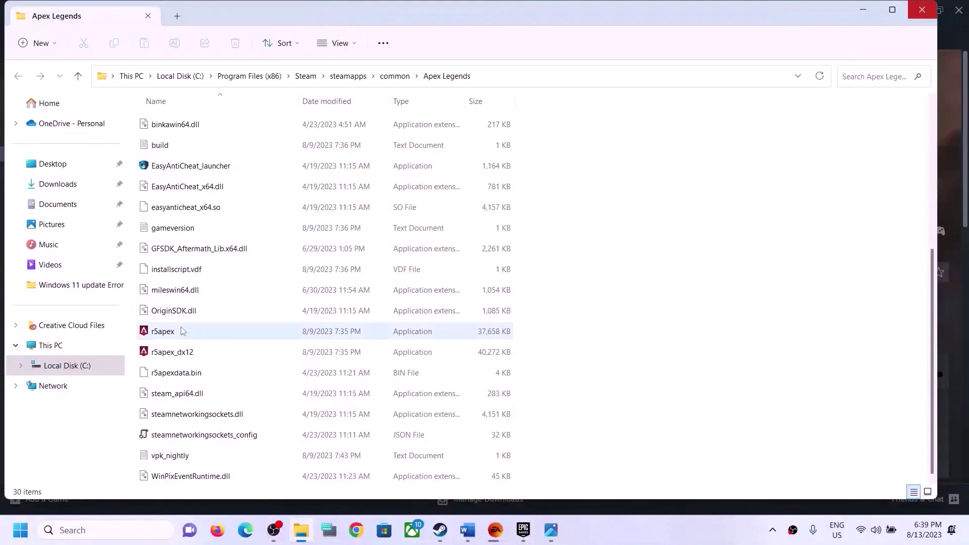
{"action": "left_click", "coordinate": [922, 10]}
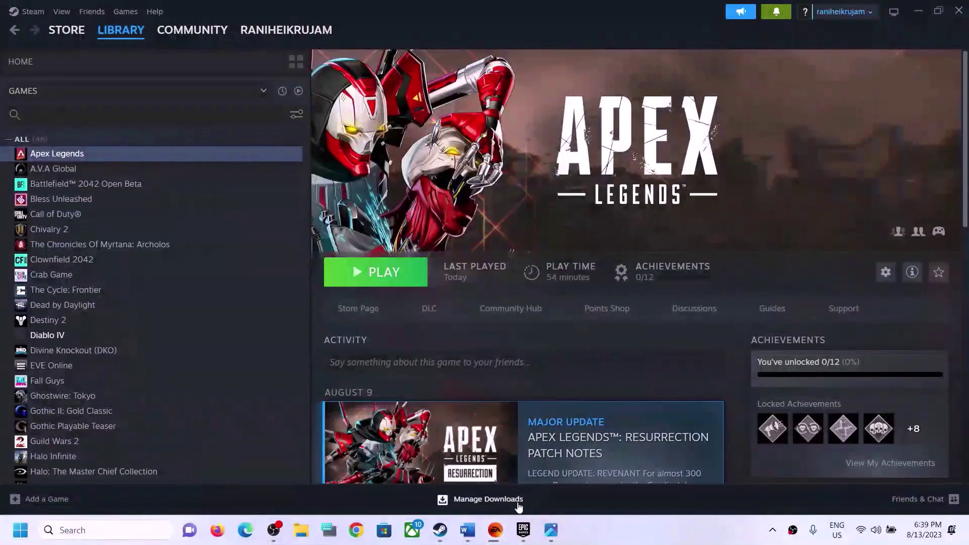
- Look over The Sims 4 options in the Epic Games library, then return to the Word guide
{"action": "left_click", "coordinate": [523, 531]}
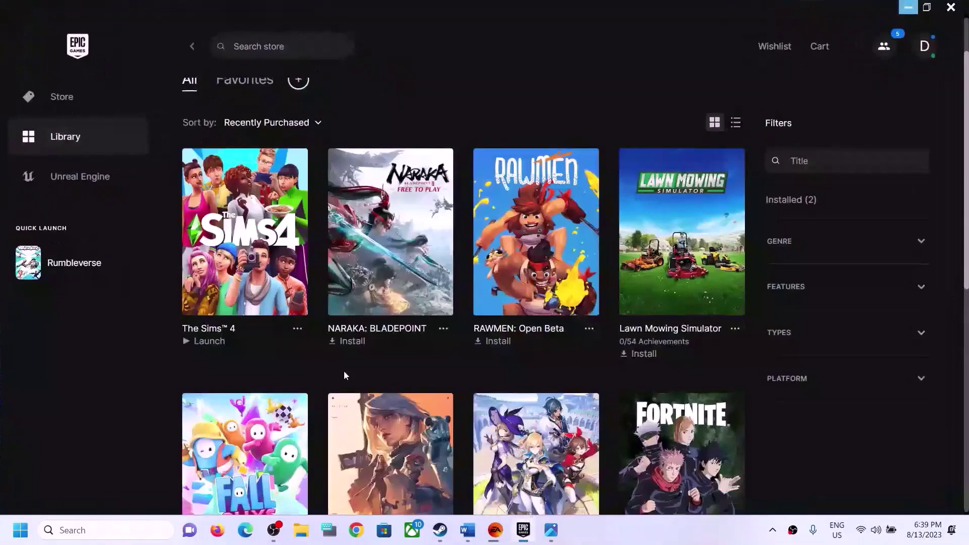
{"action": "left_click", "coordinate": [297, 334]}
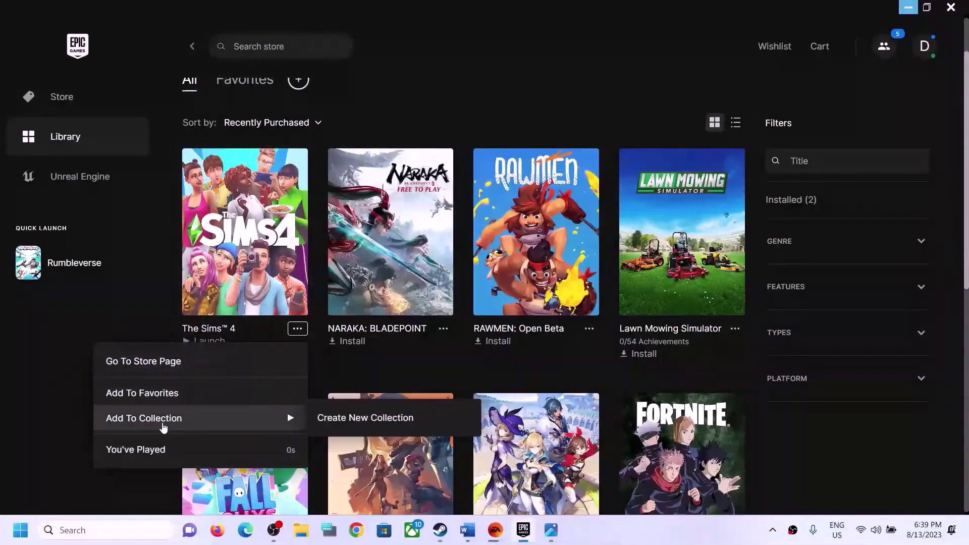
{"action": "left_click", "coordinate": [29, 416]}
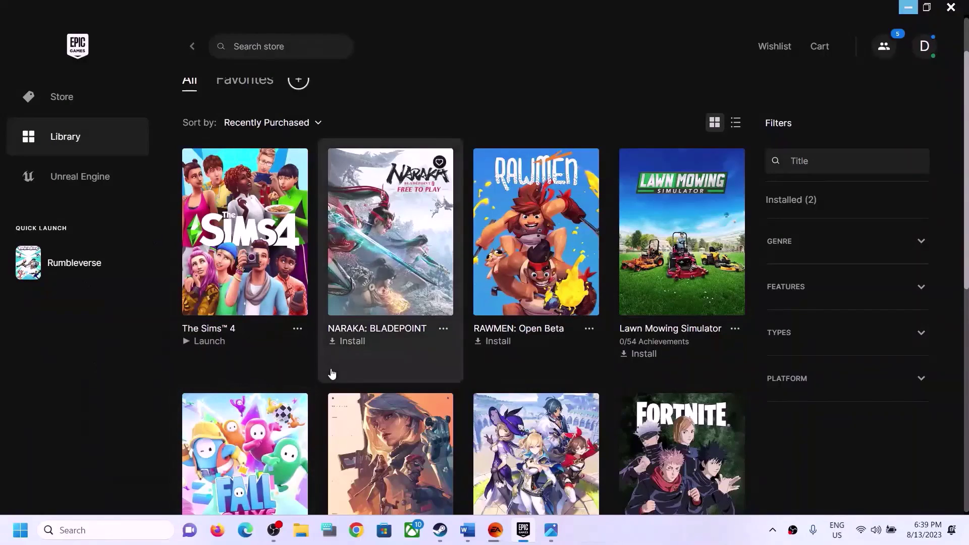
{"action": "mouse_move", "coordinate": [463, 534]}
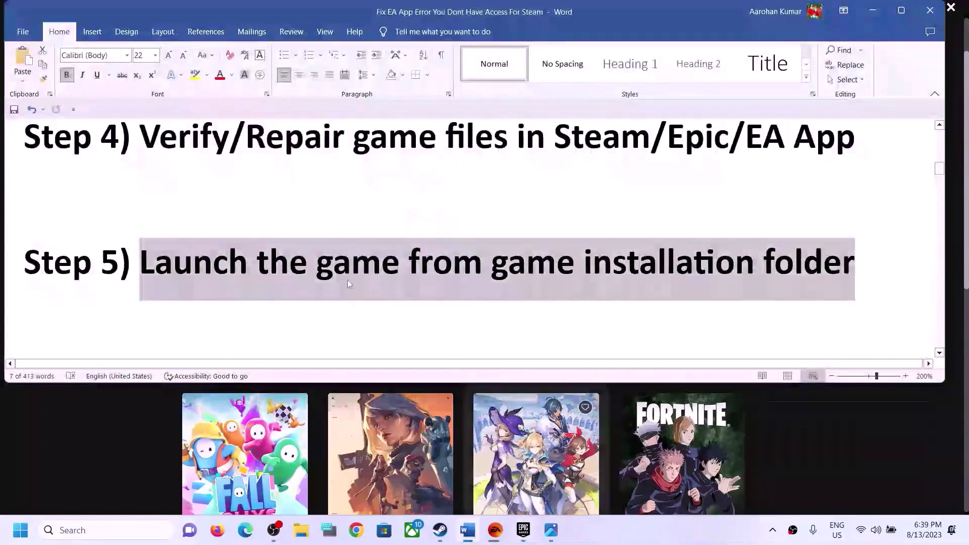